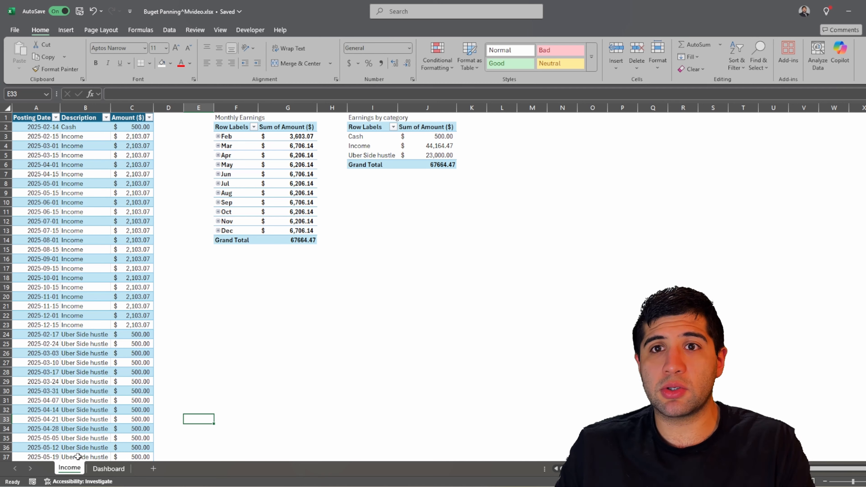
- Duplicate the Income sheet and name the copy Exp
right_click(73, 469)
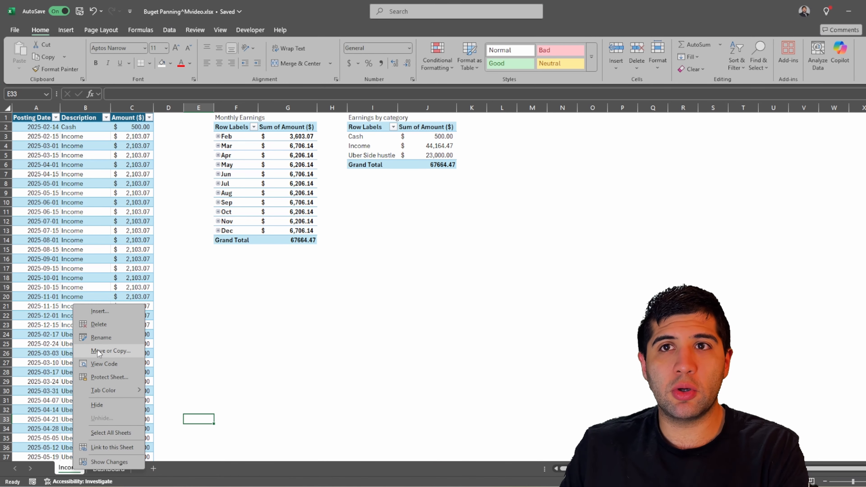
left_click(110, 351)
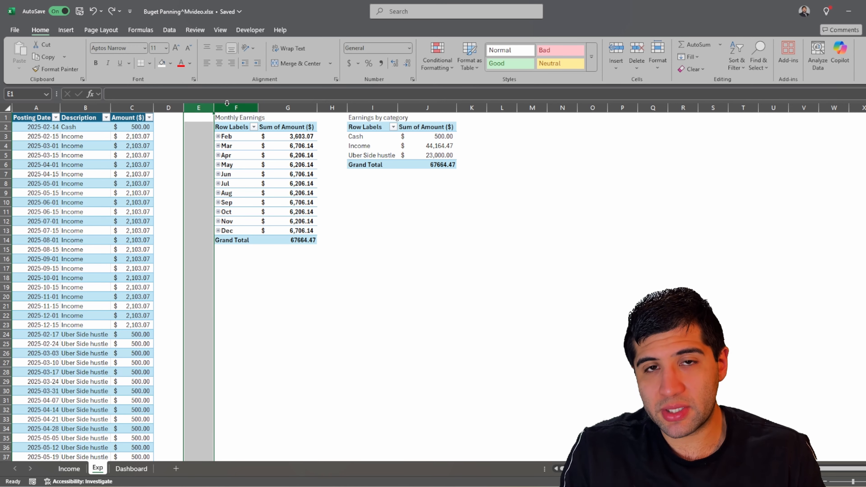
- Insert two blank columns at column E, before the Monthly Earnings table, and enter the heading LIST in F1
key("ctrl+y")
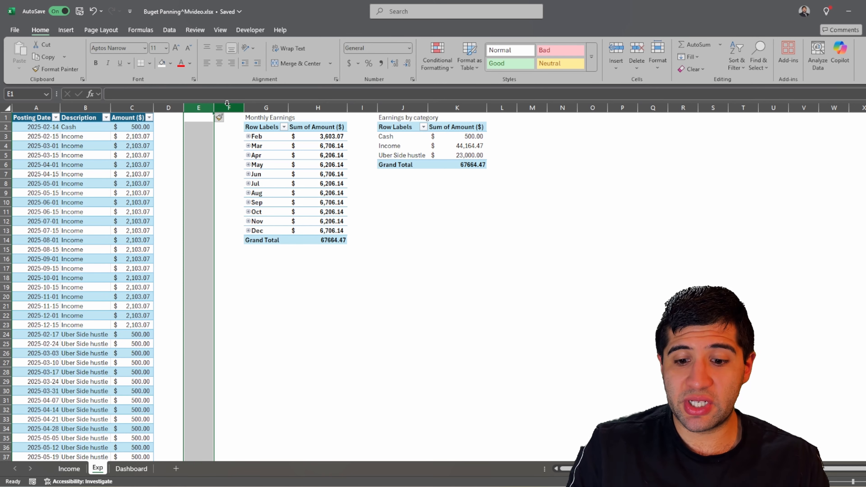
key("ctrl+shift+plus")
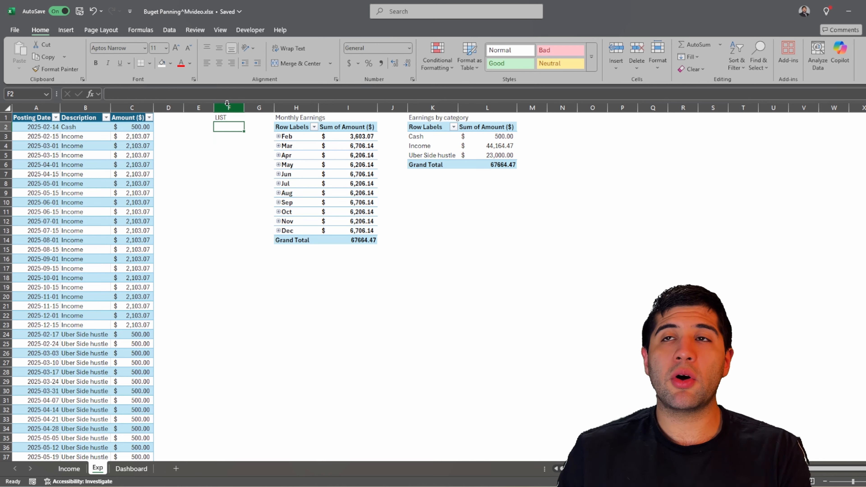
key("Up")
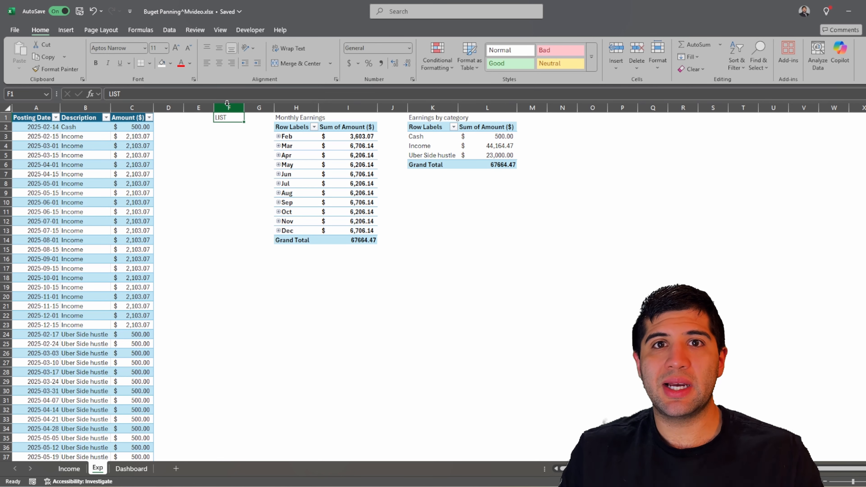
- Apply the Note cell style to cells F2:F12 below the LIST heading
key("Down")
key("shift+Down")
key("shift+Down")
key("shift+Down")
key("shift+Down")
key("shift+Down")
key("shift+Down")
key("shift+Down")
key("shift+Down")
key("shift+Down")
key("shift+Down")
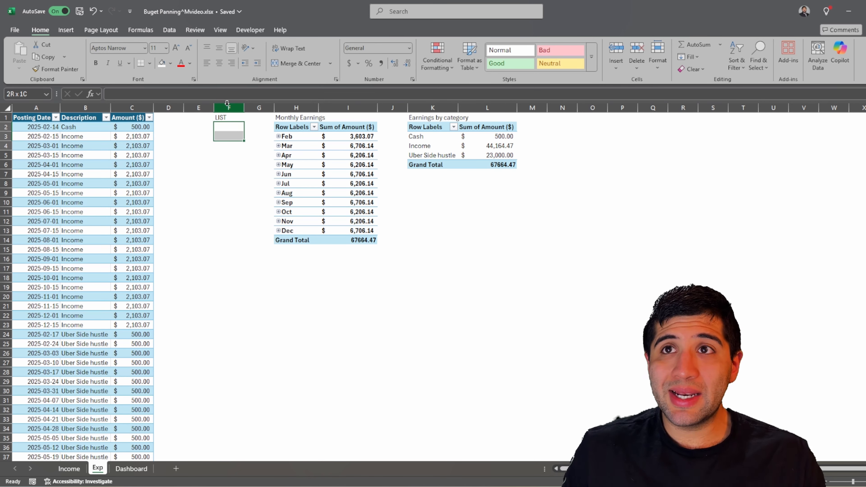
left_click(592, 63)
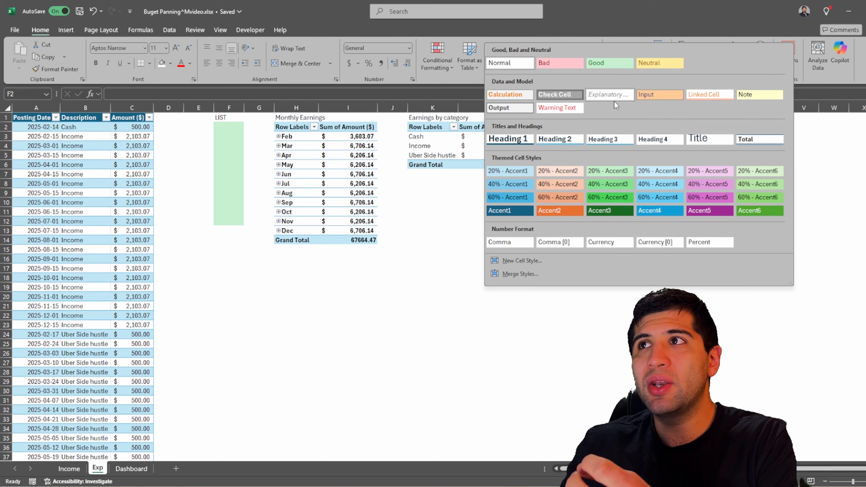
left_click(747, 94)
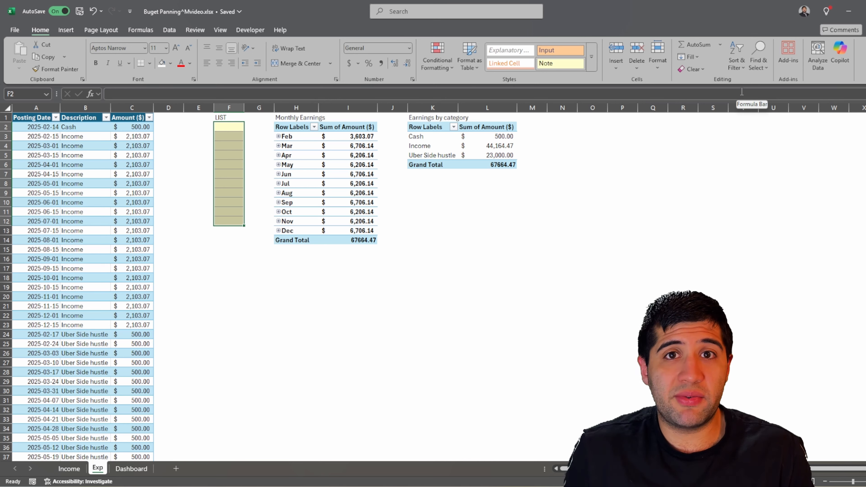
- Fill the list from F2 with Rent/mortgage, Car Loan, Insurance, Pc, Cat, SAP Course, College Course, Cr Card Visa, Cr Card Master and Gym
key("Up")
key("Down")
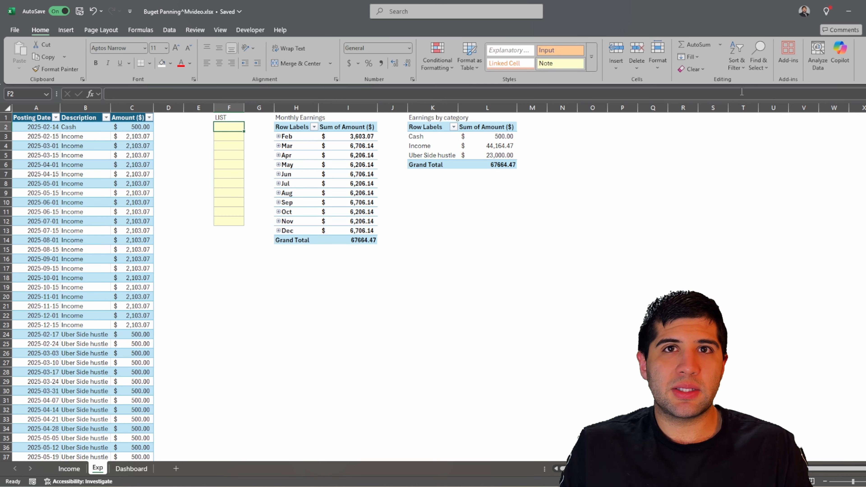
type("RE")
key("BackSpace")
type("ent/mortgage")
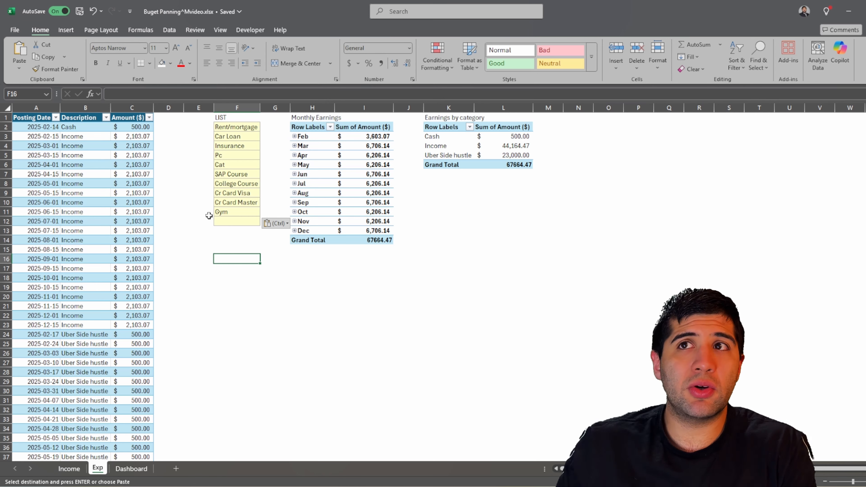
left_click_drag(235, 133, 240, 218)
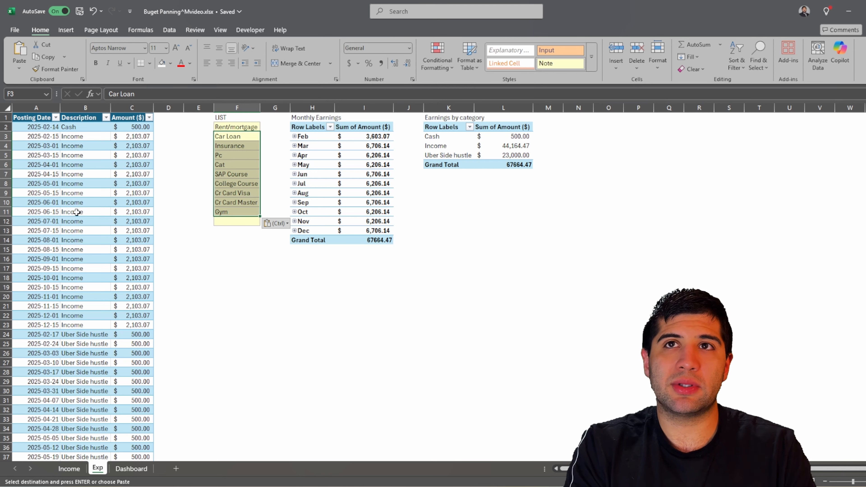
- Enter the heading Actual List in E1 and auto-fit column E to it
left_click(190, 118)
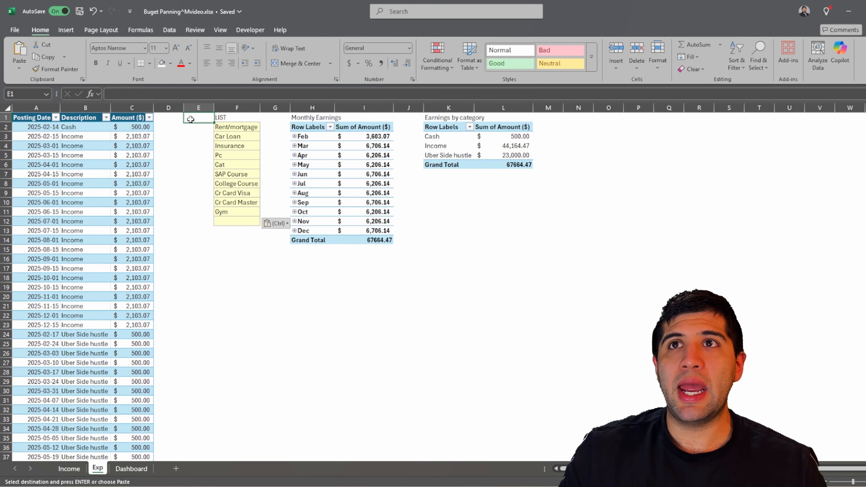
type("AC")
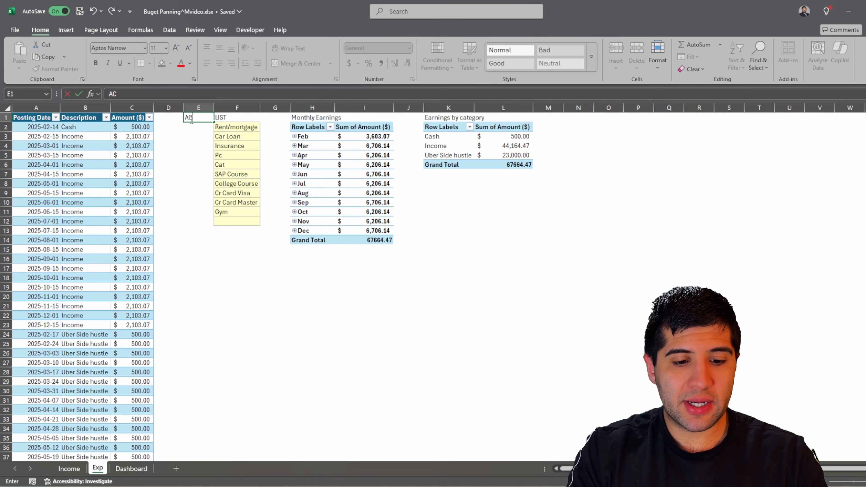
type("tual List")
key("Return")
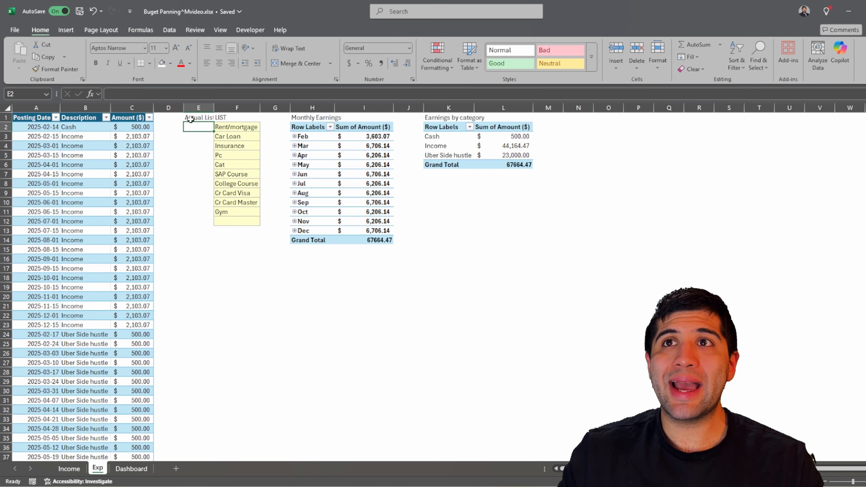
double_click(214, 108)
- Clear all income entries from row 3 down in the table on the Exp sheet and delete the emptied table rows
left_click(29, 138)
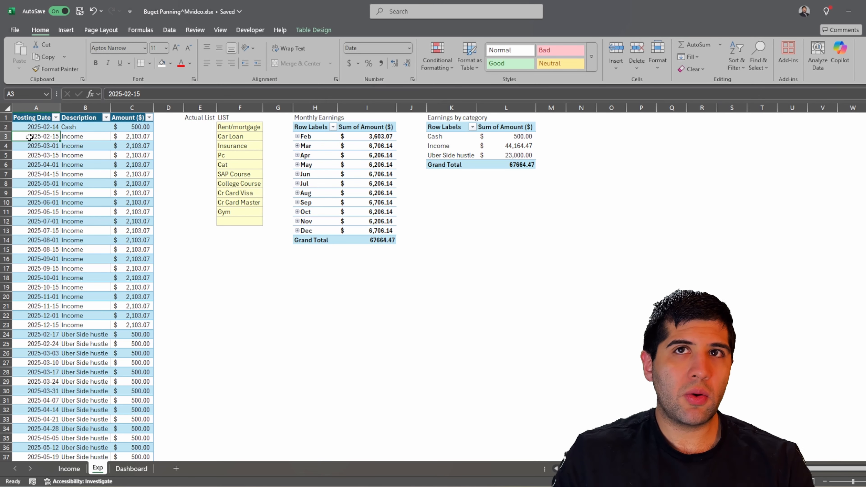
key("shift+Right")
key("shift+Right")
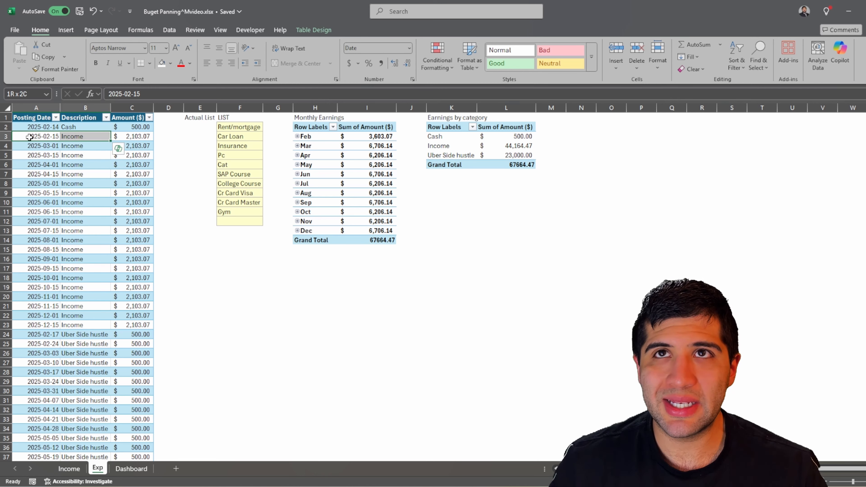
left_click(30, 137)
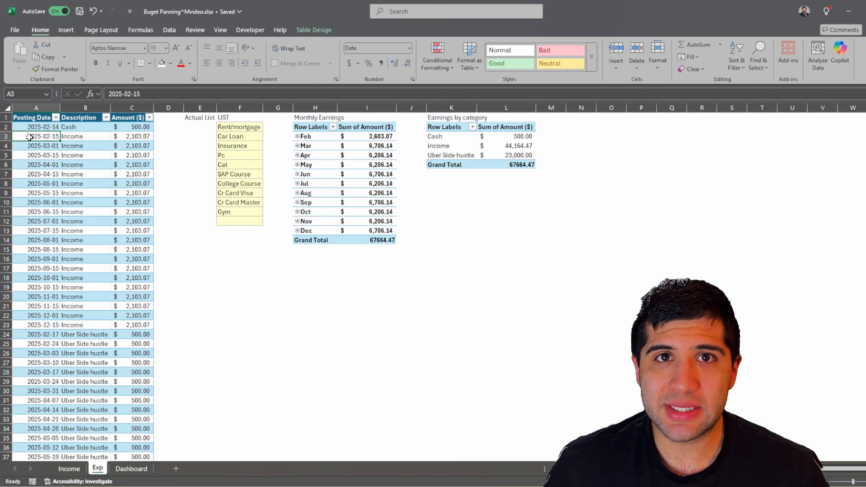
key("shift+Right")
key("shift+Right")
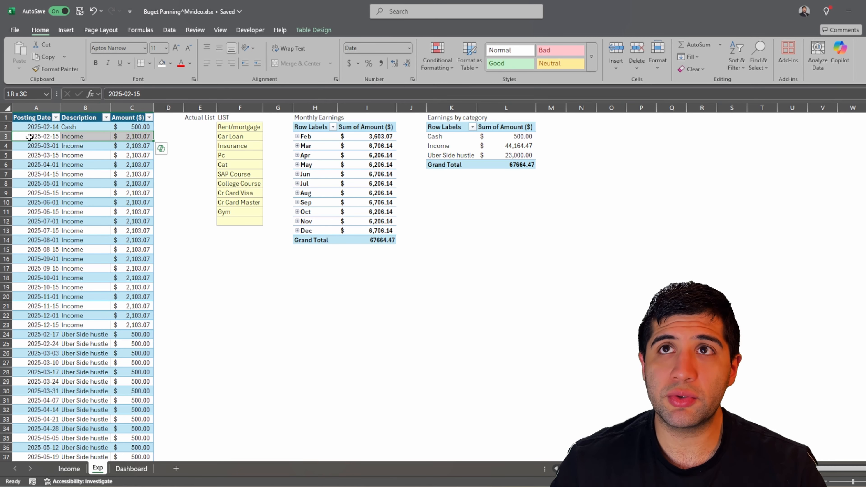
key("ctrl+shift+Down")
key("Delete")
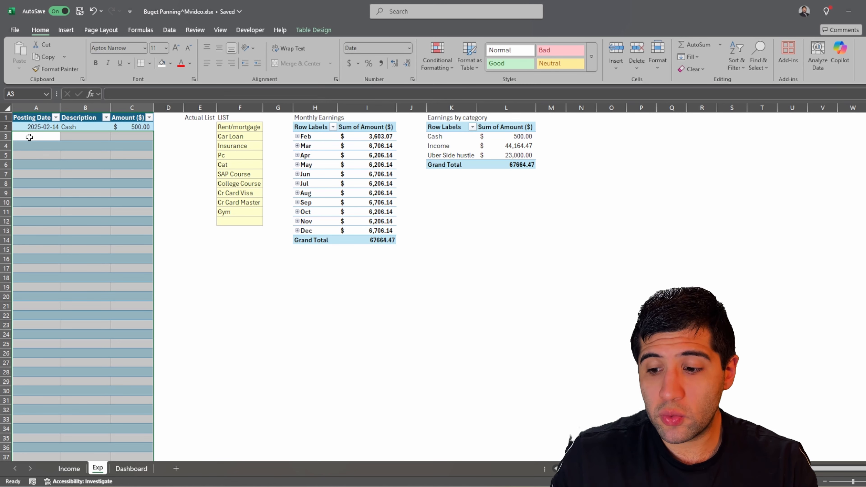
key("ctrl+minus")
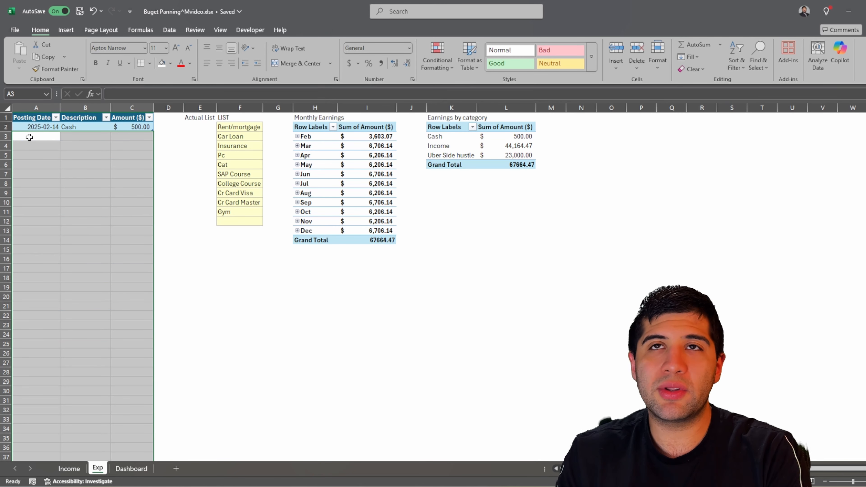
- Set the posting date in A2 to 2025-02-16
key("Up")
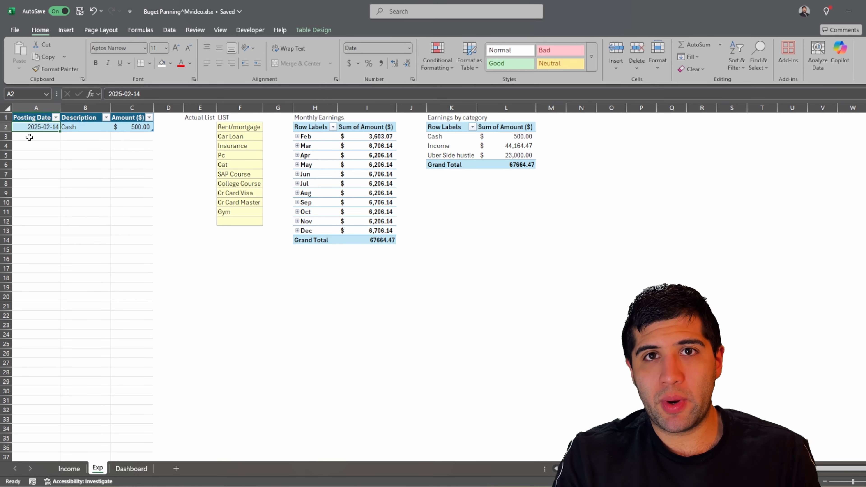
type("2025-02-16")
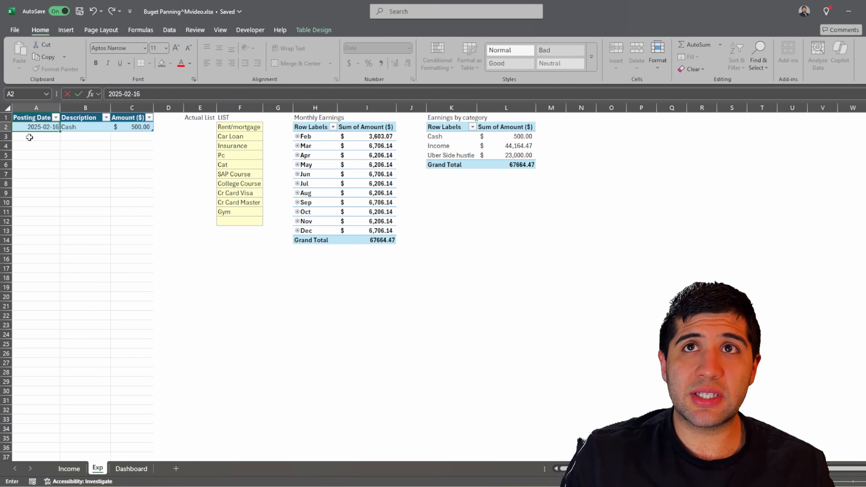
key("Return")
key("Up")
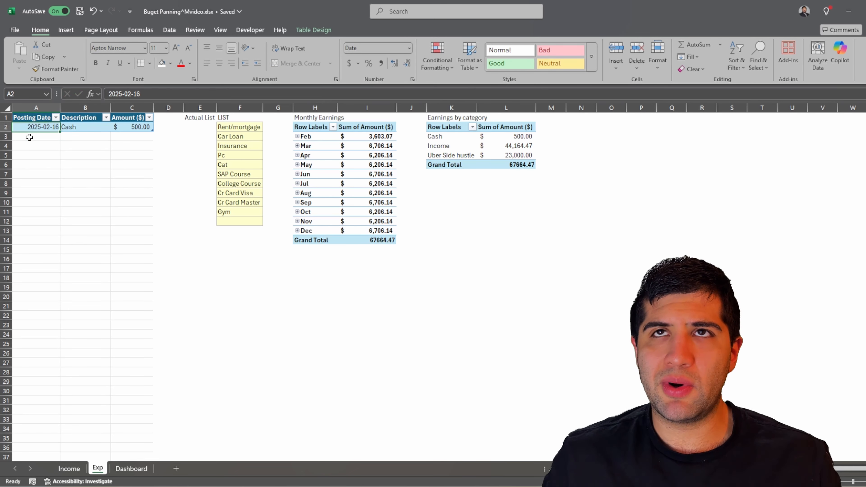
- Extend the table to row 21 and enter the formula =A2+15 in A3
left_click(30, 137)
type("=")
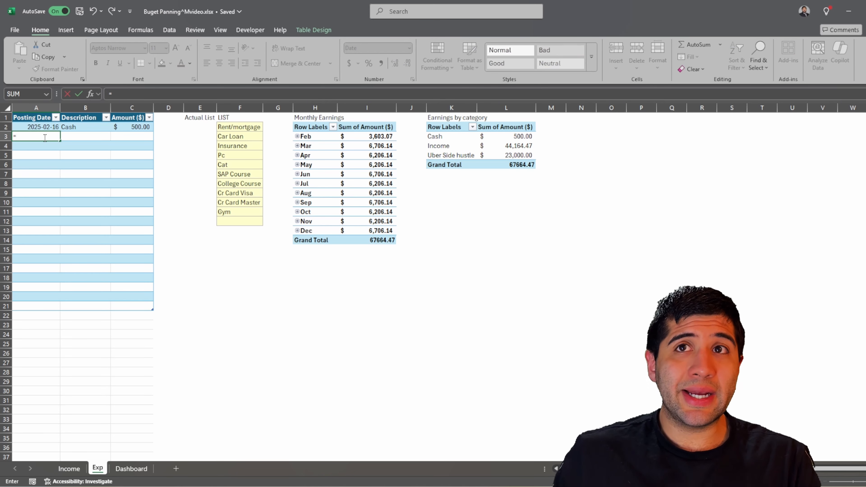
key("Up")
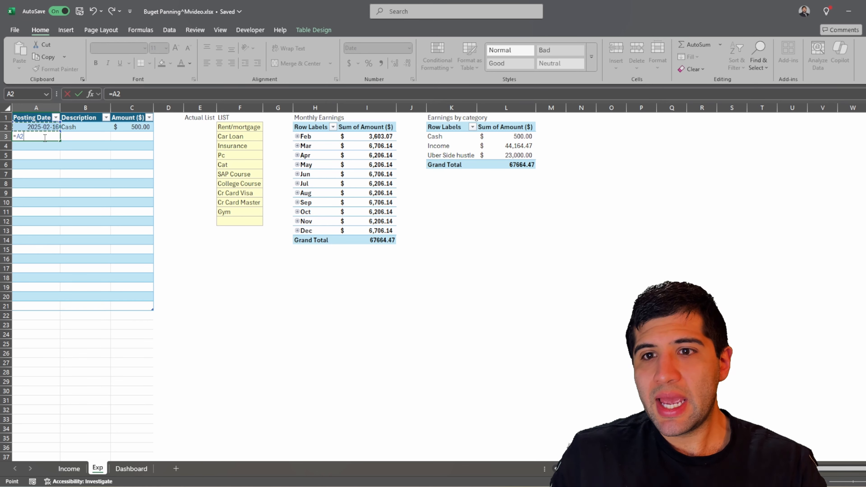
type("+15")
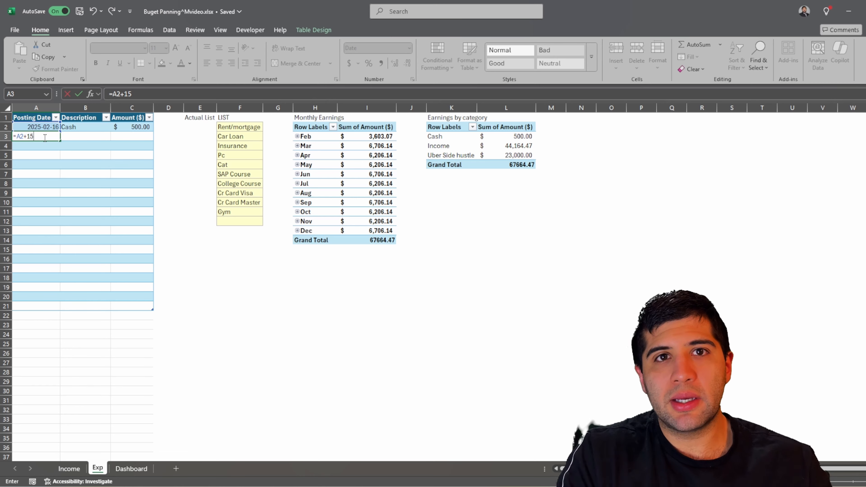
key("ctrl+Return")
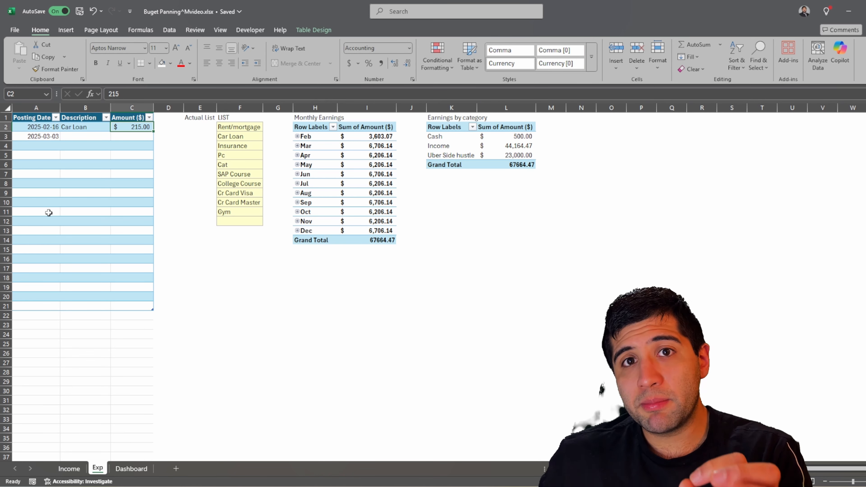
- Set the Car Loan amount in C2 to -215 and copy the description and amount down to row 3
type("-215")
key("Return")
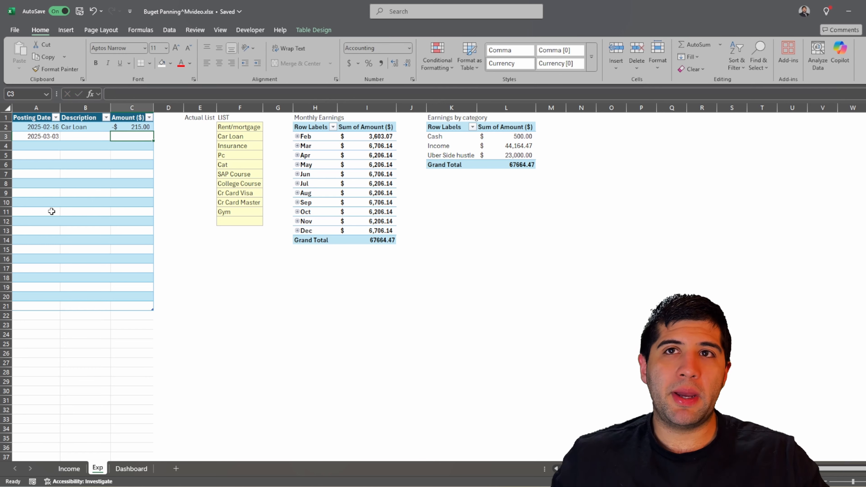
left_click(140, 129)
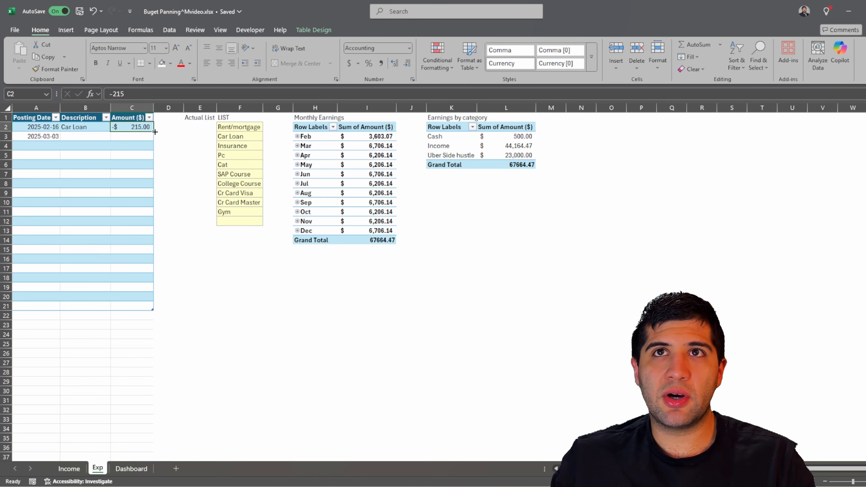
left_click_drag(154, 132, 152, 138)
left_click(97, 130)
- Fill the date, description and amount of row 3 down through row 18
left_click_drag(44, 136, 143, 138)
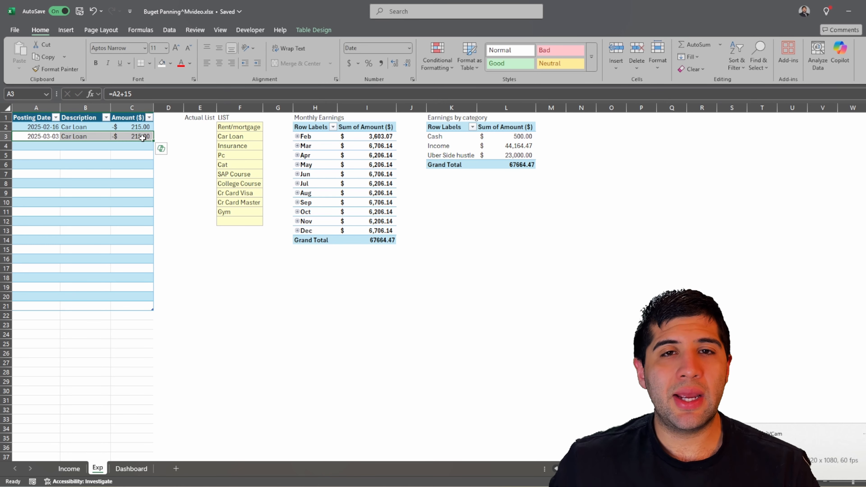
left_click(145, 135)
left_click_drag(43, 136, 150, 283)
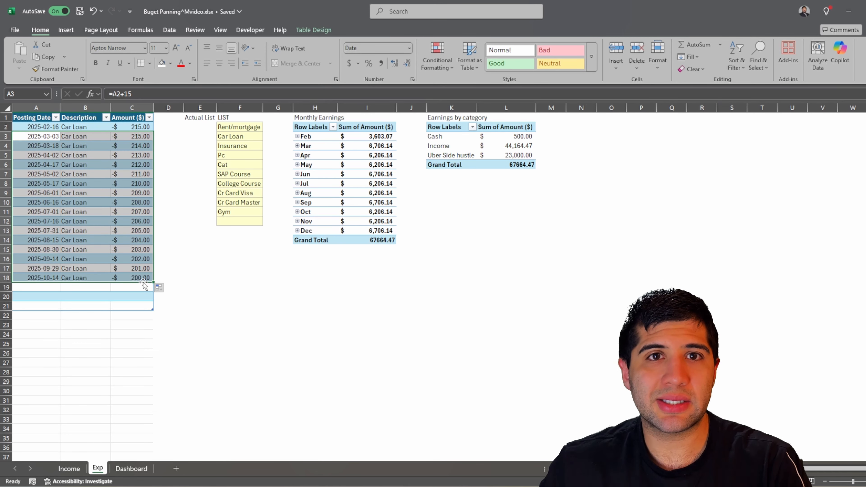
- Copy the -215 amount in C3 and paste it as values over C4:C18
left_click(138, 138)
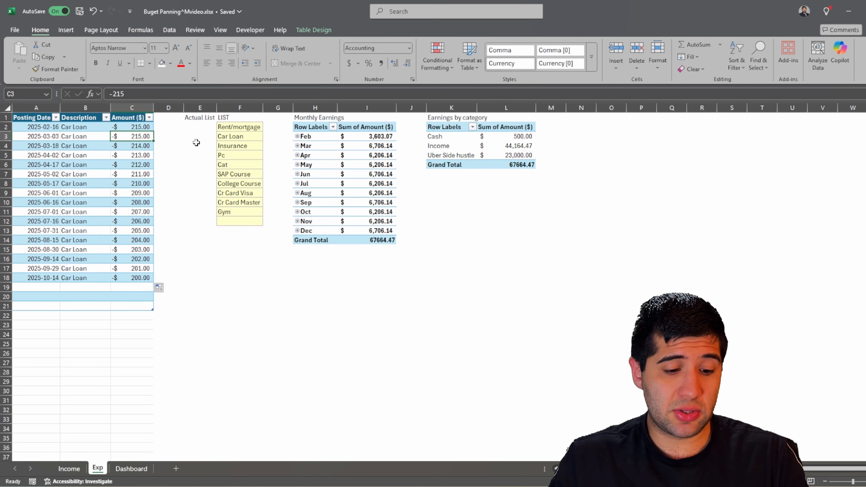
key("ctrl+c")
key("Down")
key("ctrl+shift+Down")
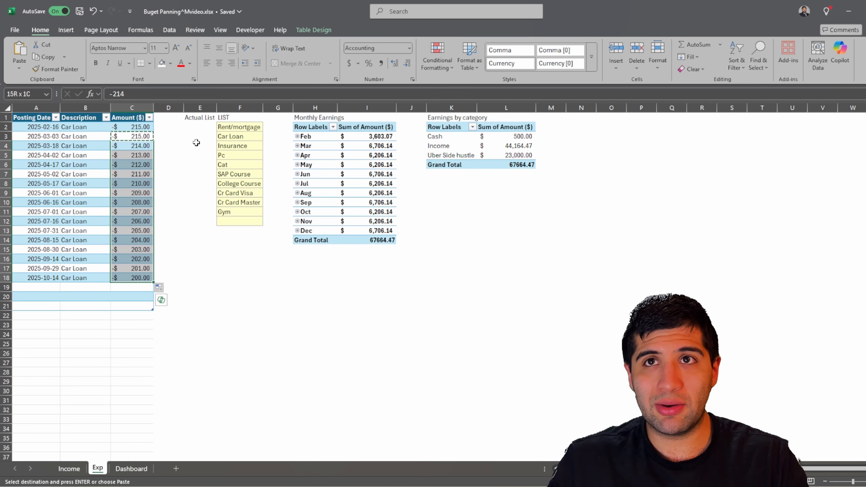
key("ctrl+alt+v")
key("v")
key("Return")
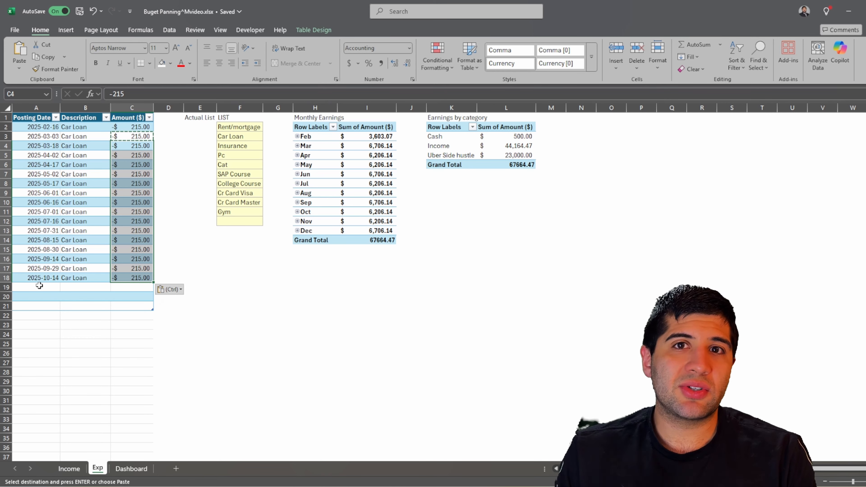
- Add a Rent entry in row 19 with the posting date 2025-03-01
left_click(39, 286)
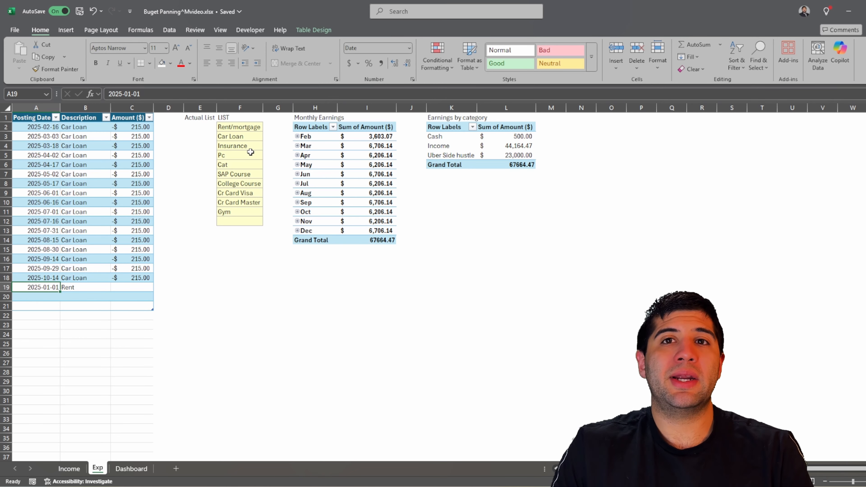
left_click(132, 94)
key("BackSpace")
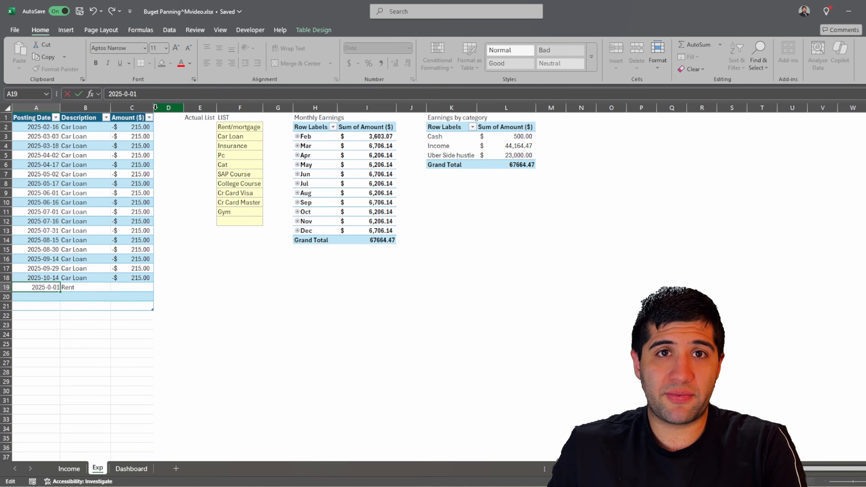
type("3")
key("Return")
key("Up")
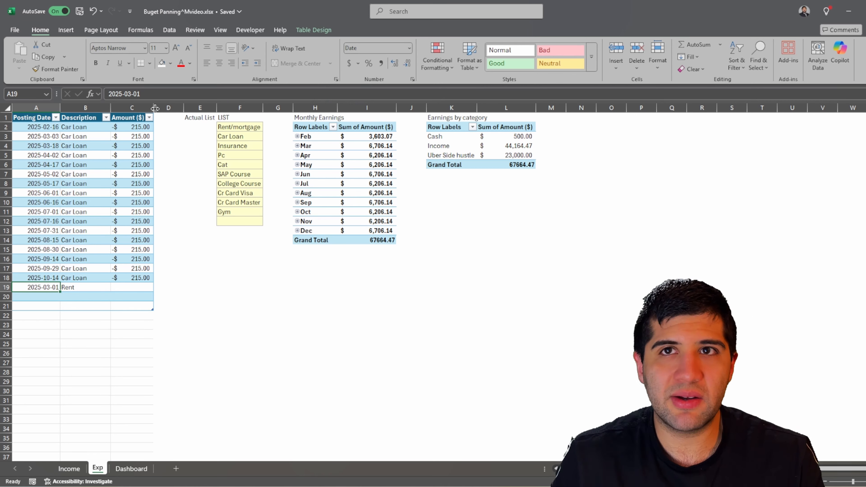
- Set the amount of the Rent entry in row 19 to -$2,000
key("Tab")
key("Tab")
type("-")
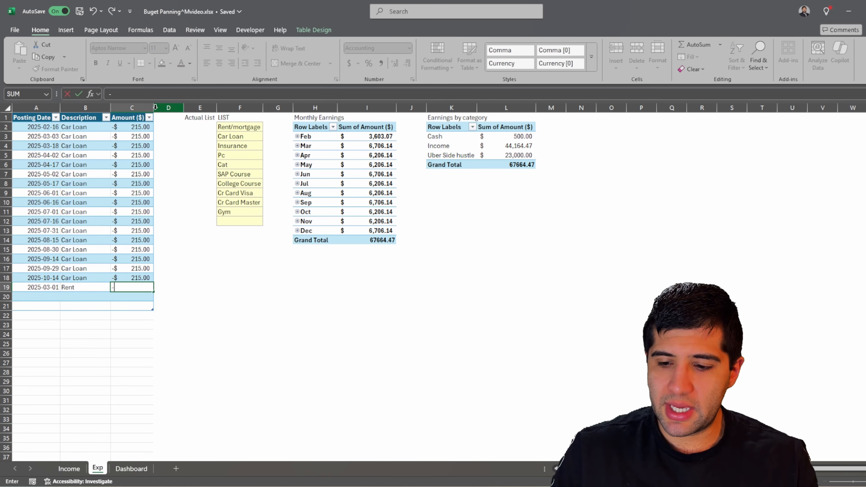
type("$ 2,000")
key("Return")
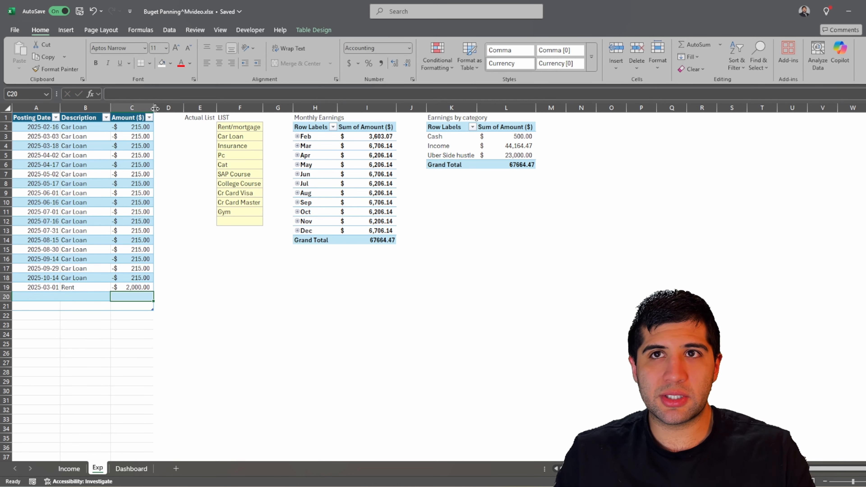
- Begin a DATE formula in A20 that takes its year from the date above with YEAR(A19)
left_click(42, 294)
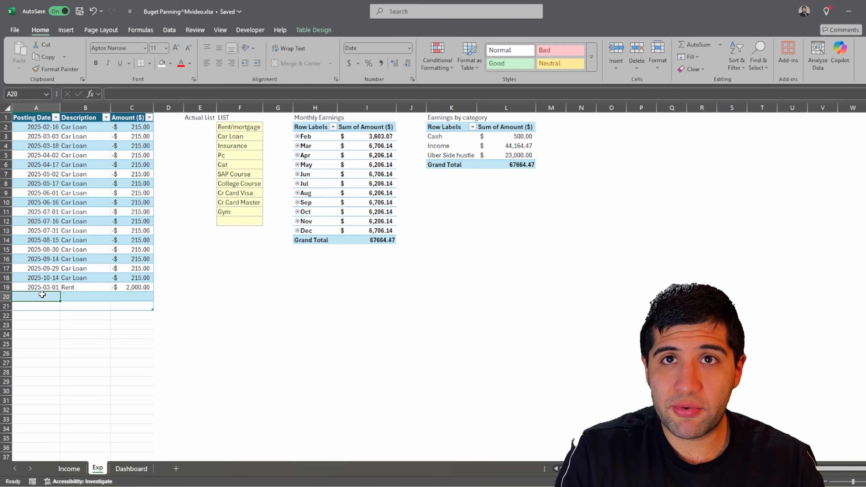
type("=dar")
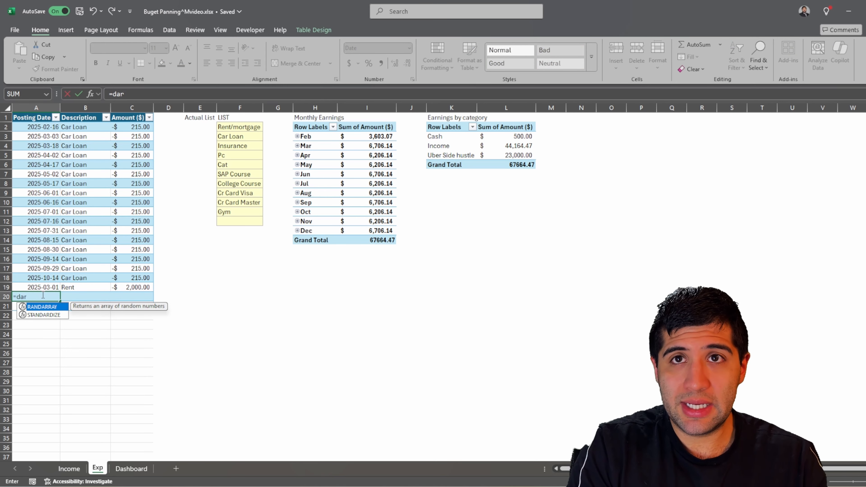
key("BackSpace")
type("t")
key("Tab")
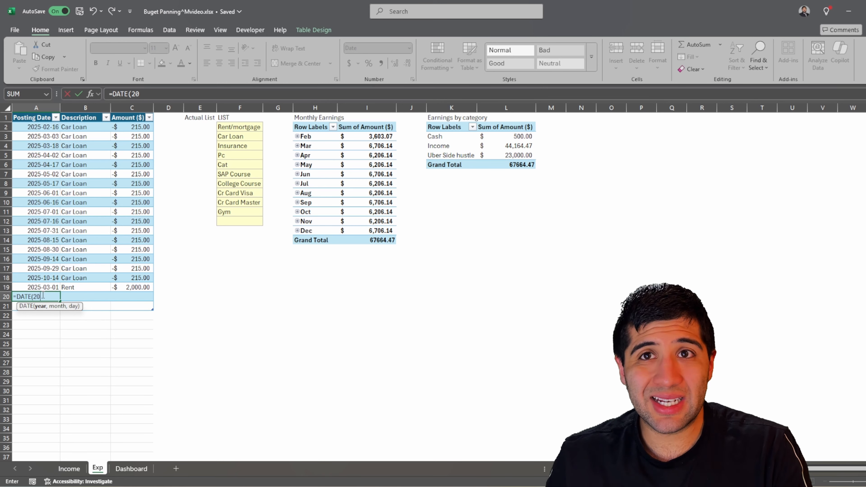
type("25")
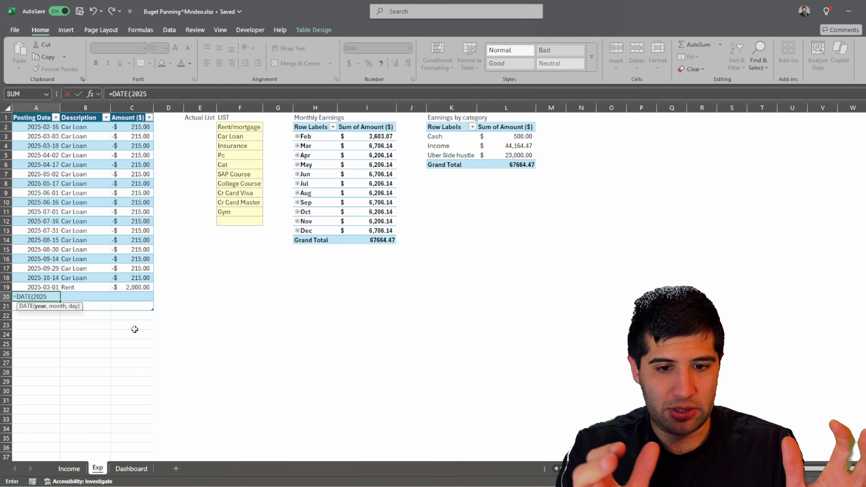
key("BackSpace")
key("BackSpace")
type("YEAR(")
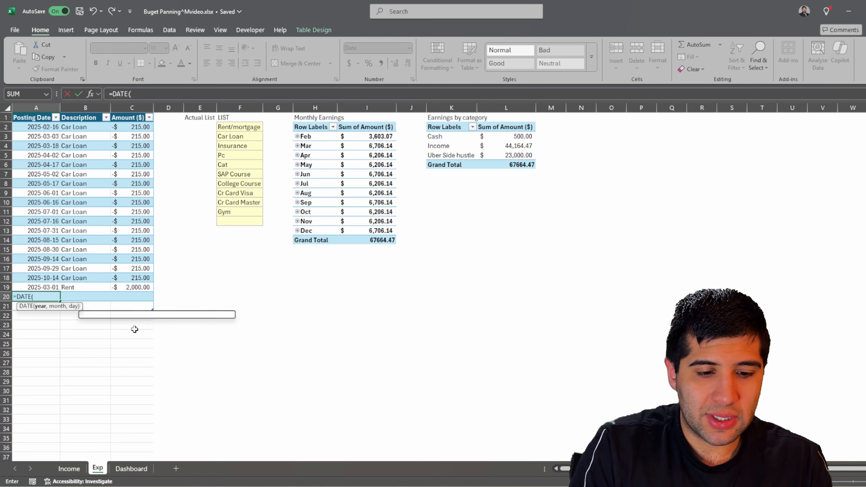
key("Up")
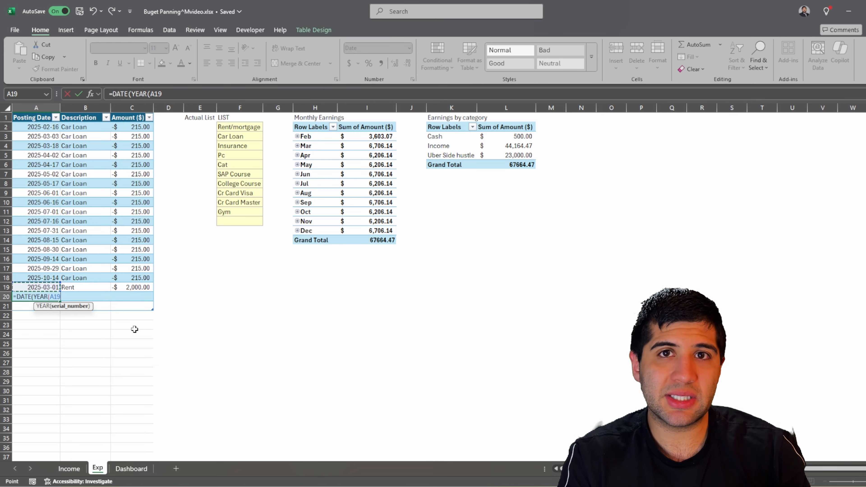
type(")")
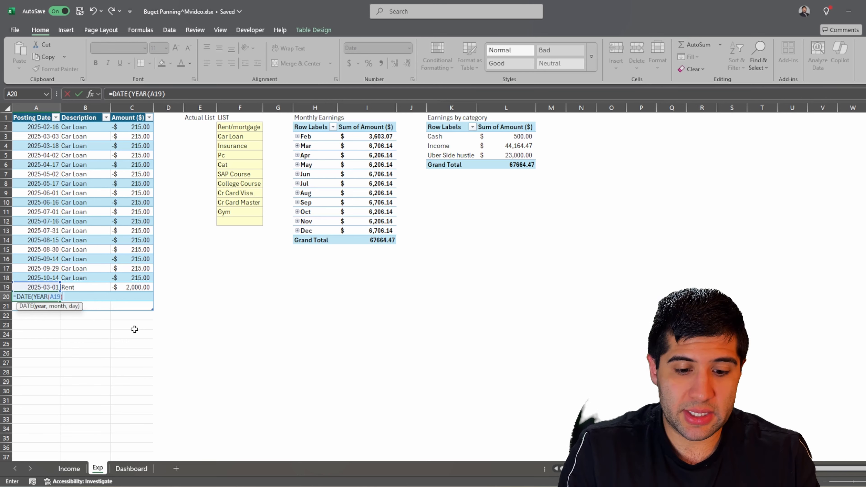
- Complete the DATE formula in A20 with MONTH(A19)+1 as the month and 01 as the day
type(",MONTH(")
key("Up")
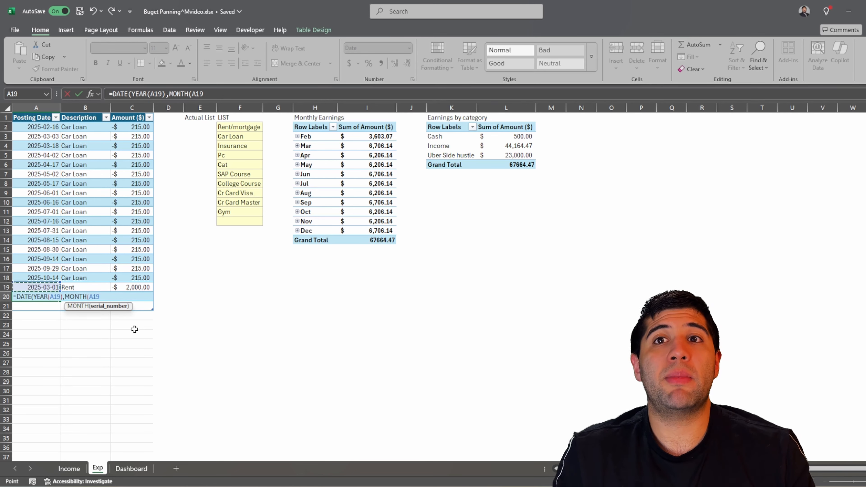
type(")")
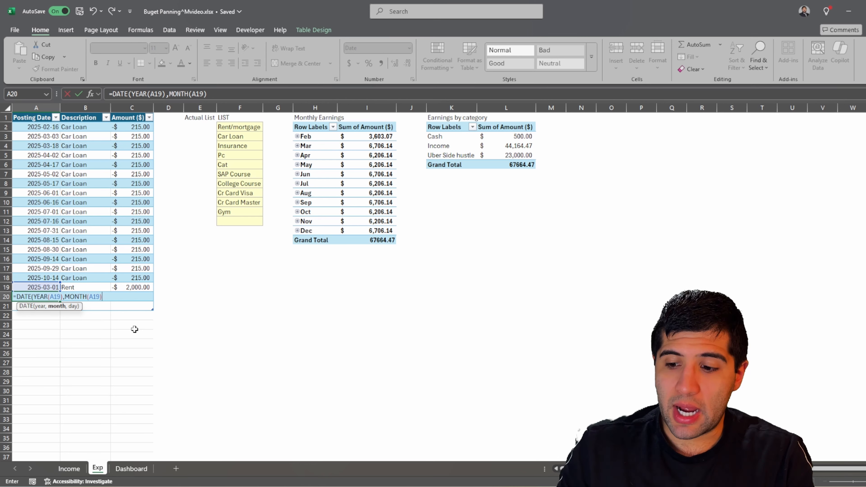
type("+1")
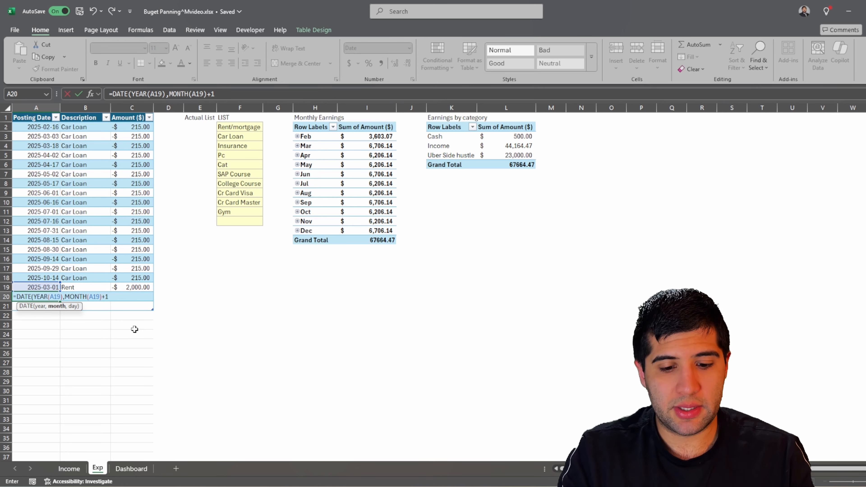
type(",01)")
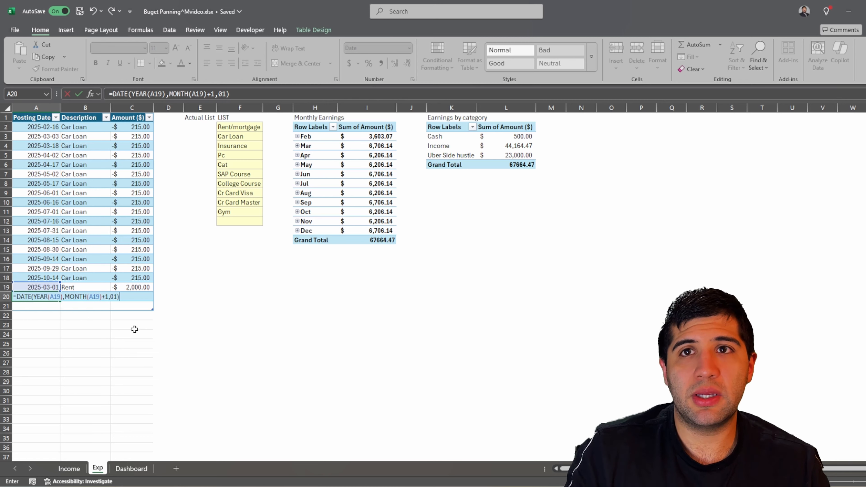
key("Return")
key("Up")
left_click(232, 94)
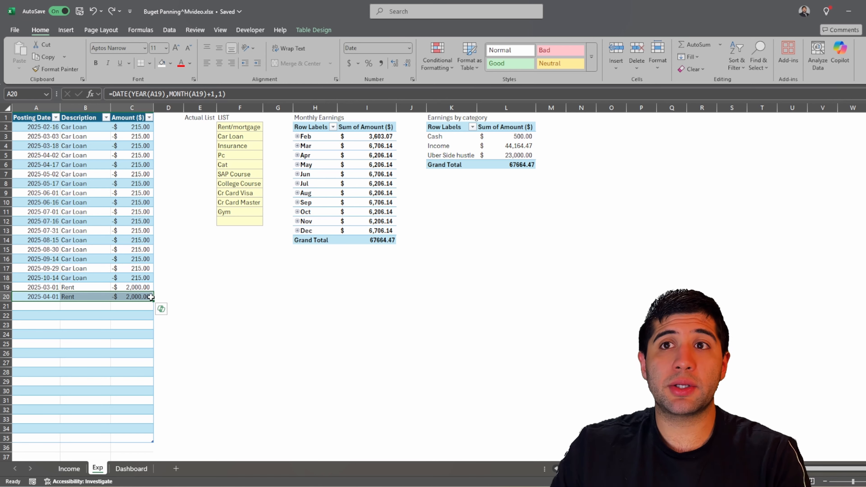
- Copy the Rent entry in row 20 down through row 34 and clear the 2026 entries in rows 29 to 34
left_click_drag(153, 301, 154, 424)
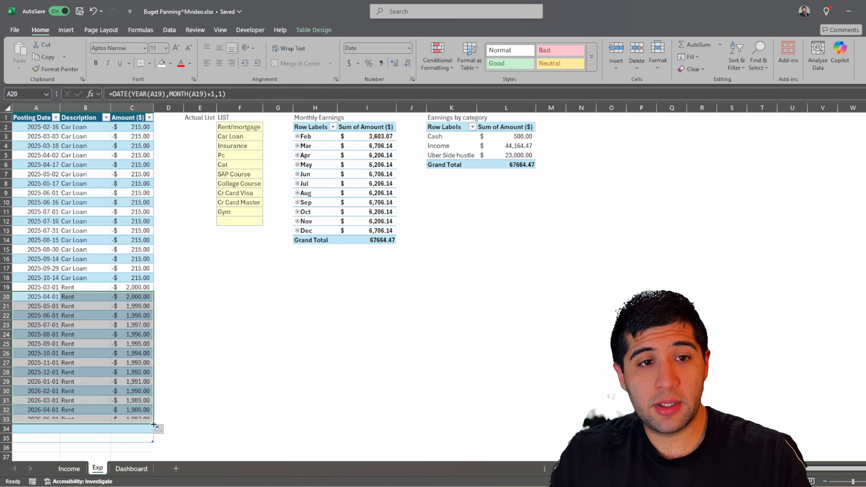
key("ctrl+z")
key("ctrl+c")
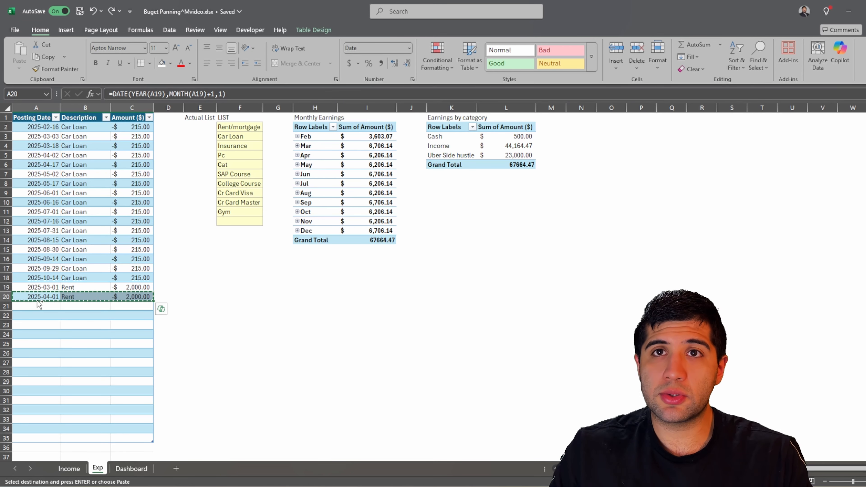
left_click(32, 306)
left_click_drag(32, 306, 142, 428)
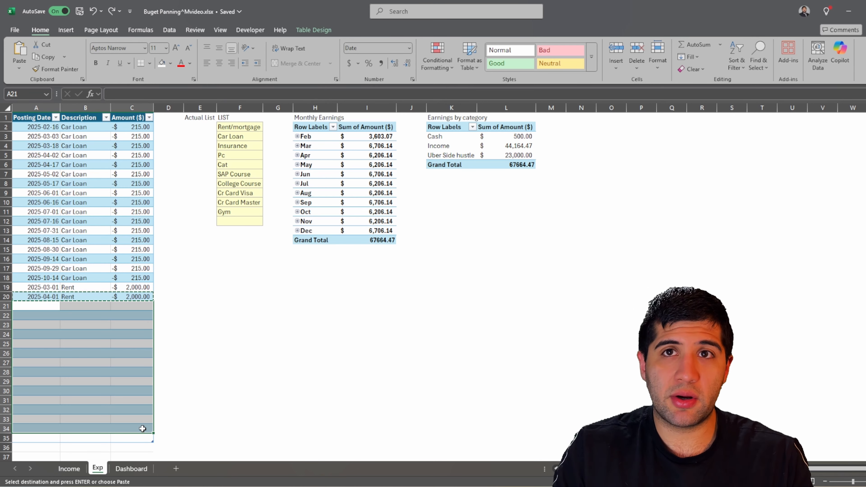
key("ctrl+v")
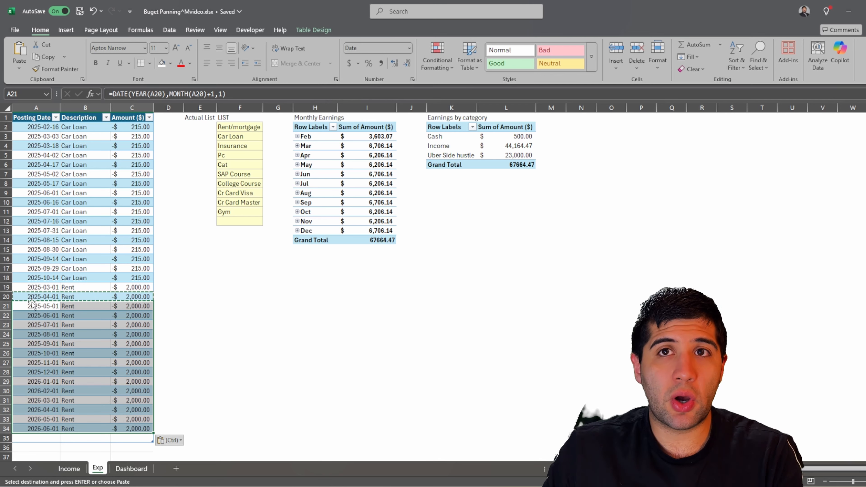
left_click_drag(36, 297, 143, 426)
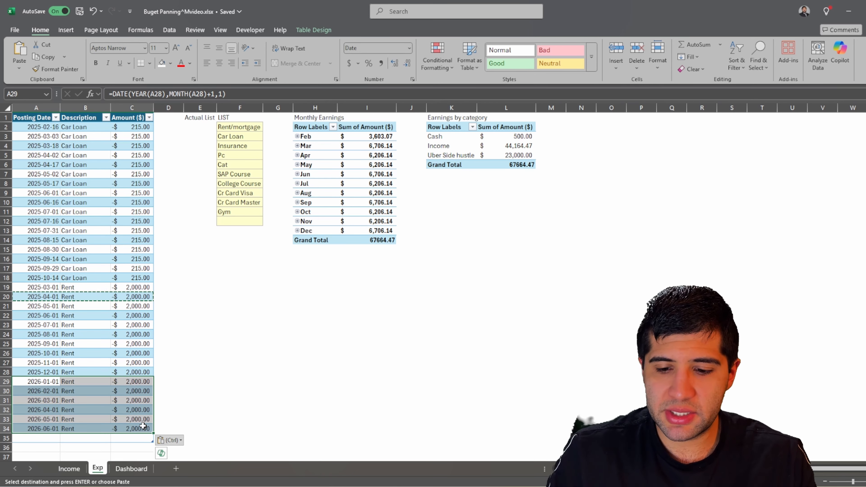
key("Delete")
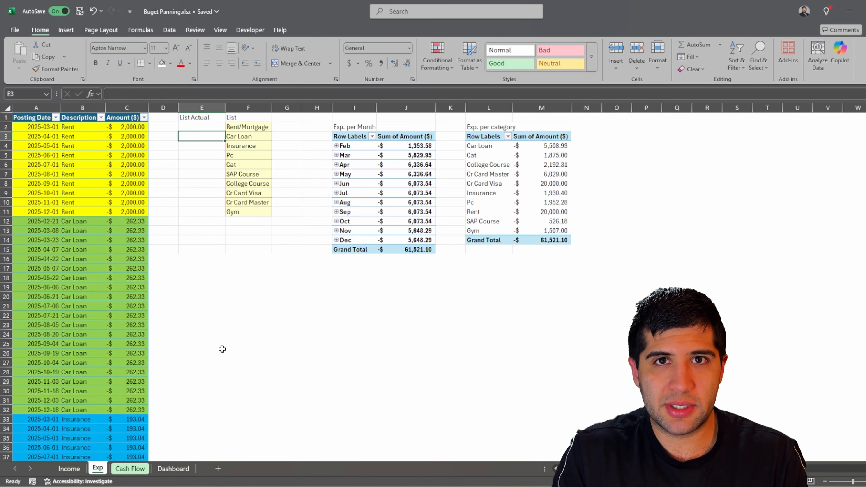
- Enter =UNIQUE(Table1[Description]) in E2 under List Actual to list each expense description once
left_click(248, 107)
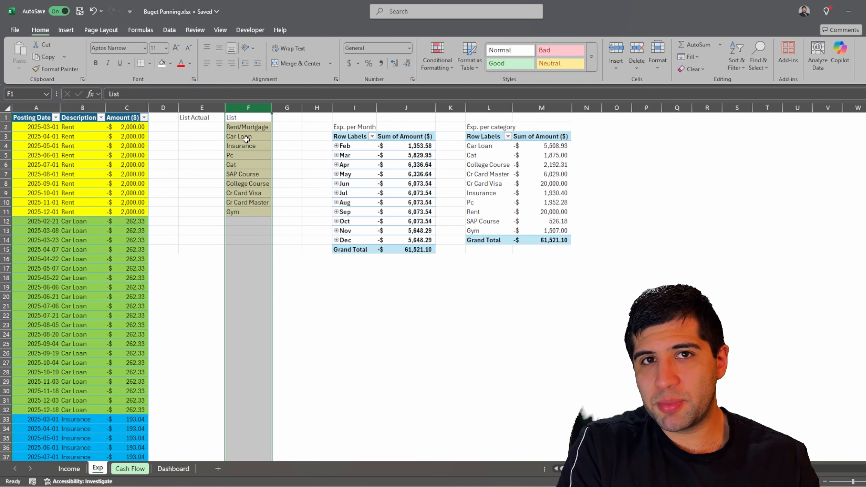
key("Up")
key("Left")
key("Down")
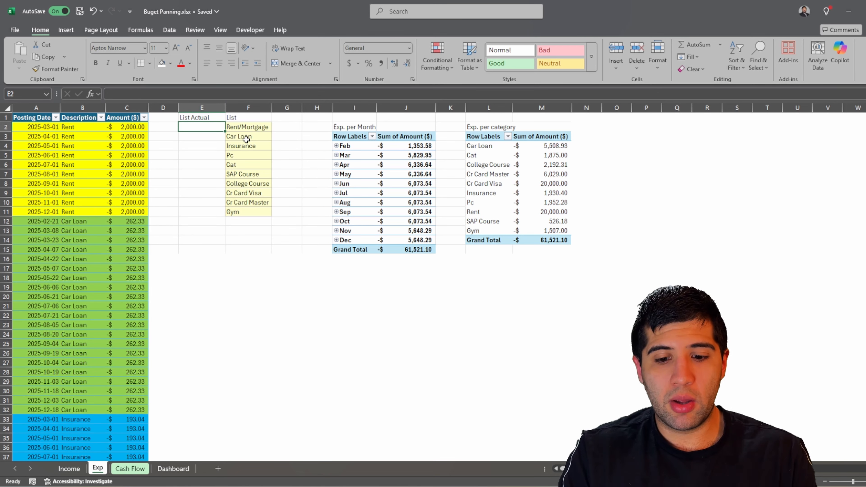
type("=UNIQUE(")
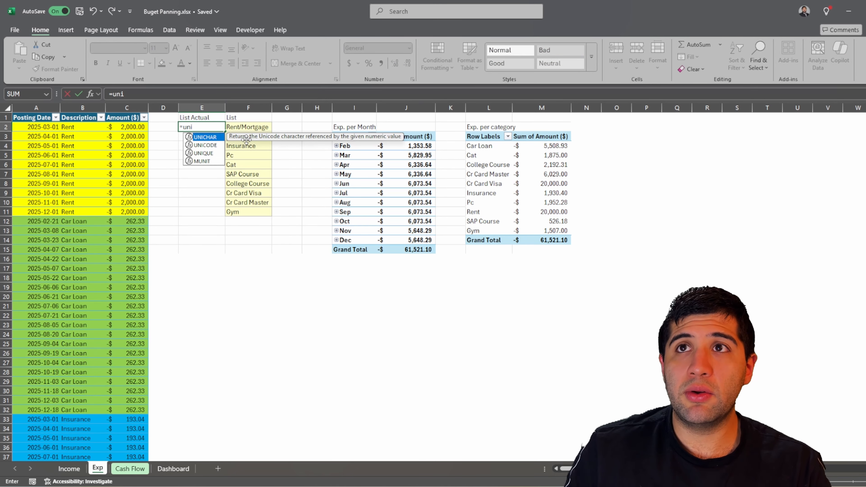
key("Down")
key("Down")
key("Tab")
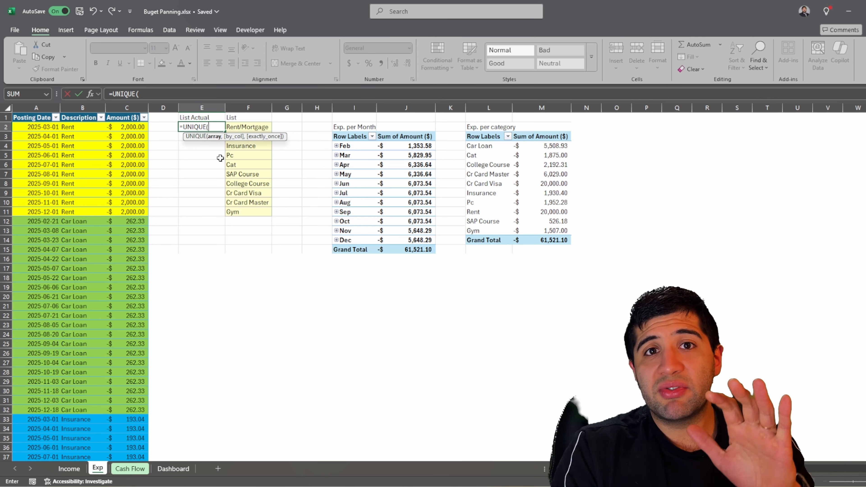
key("Left")
key("Left")
key("Left")
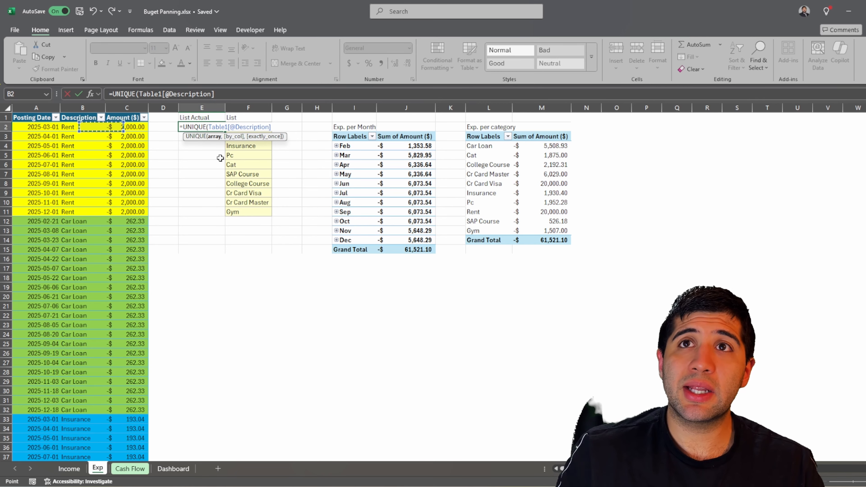
key("ctrl+shift+Down")
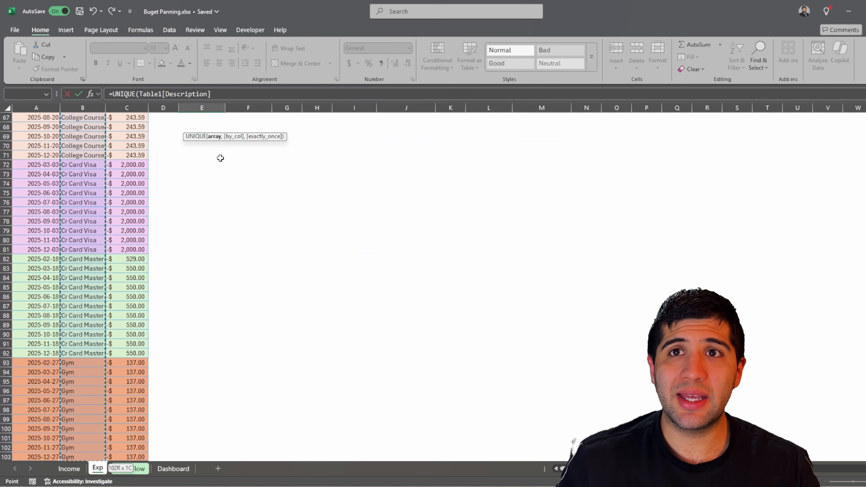
key("Return")
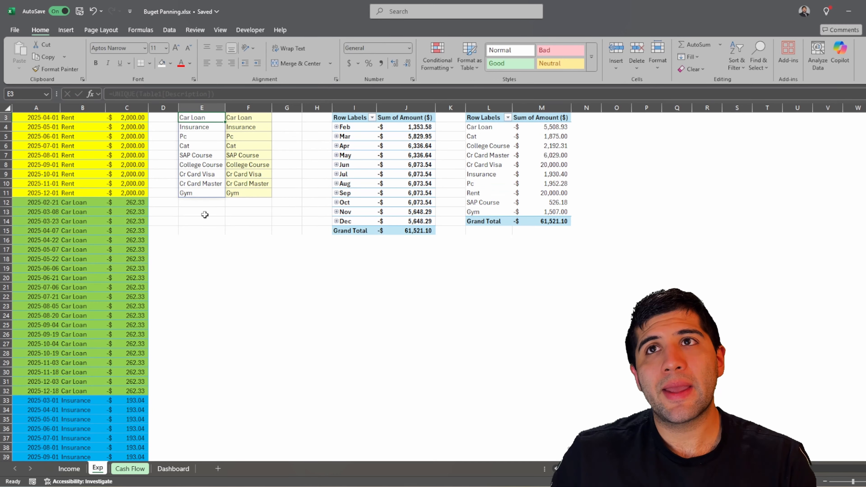
left_click(204, 212)
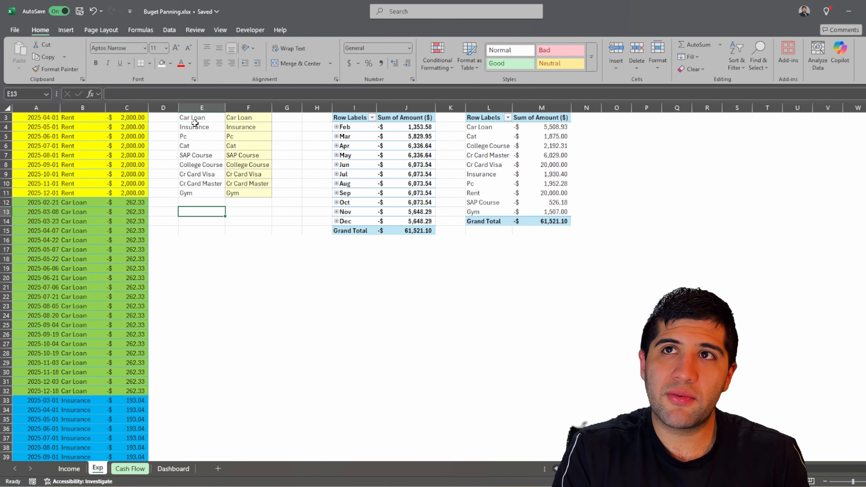
scroll(195, 123, "up", 1)
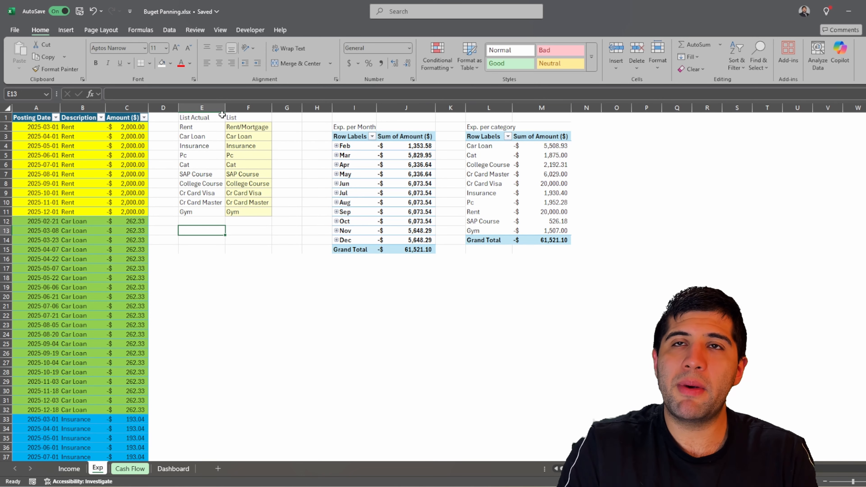
- Overwrite cell E10 inside the UNIQUE list with "ash" and return to the formula cell E2
left_click(191, 203)
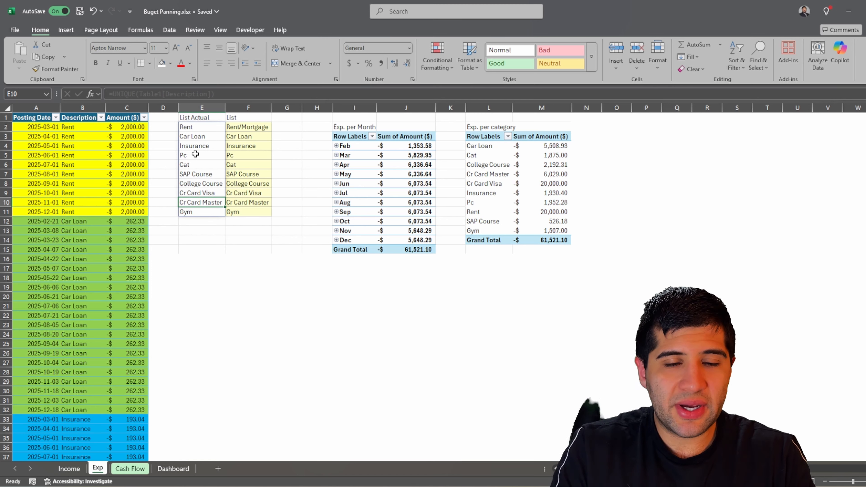
type("ash")
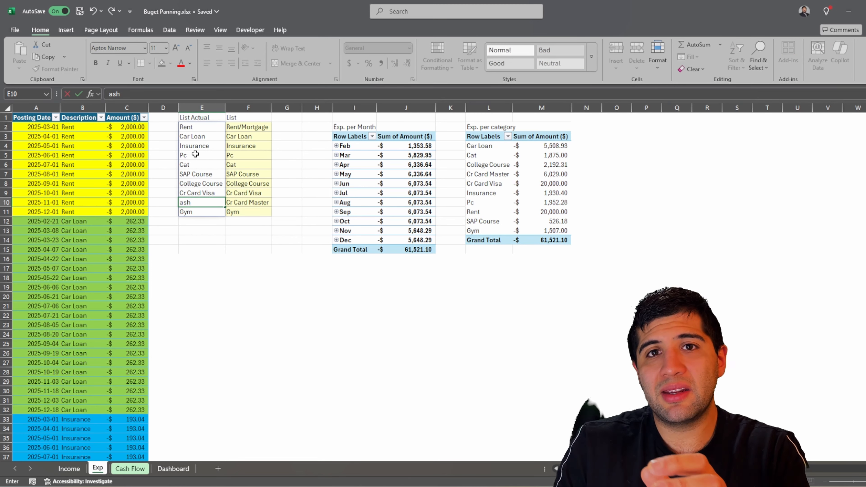
key("Return")
key("Up")
key("Up")
key("Up")
key("Up")
key("Up")
key("Up")
key("Up")
key("Up")
key("Up")
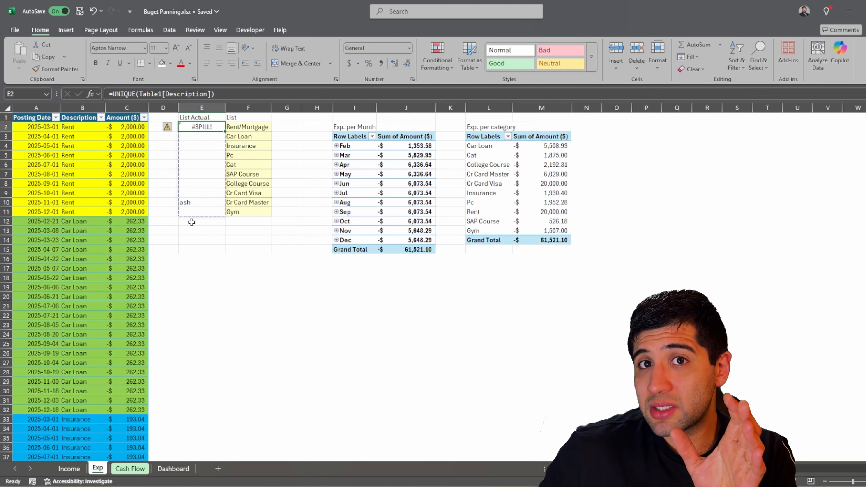
- Clear cells E3 to E12 below the UNIQUE formula to remove the blocking entry "ash"
left_click(195, 206)
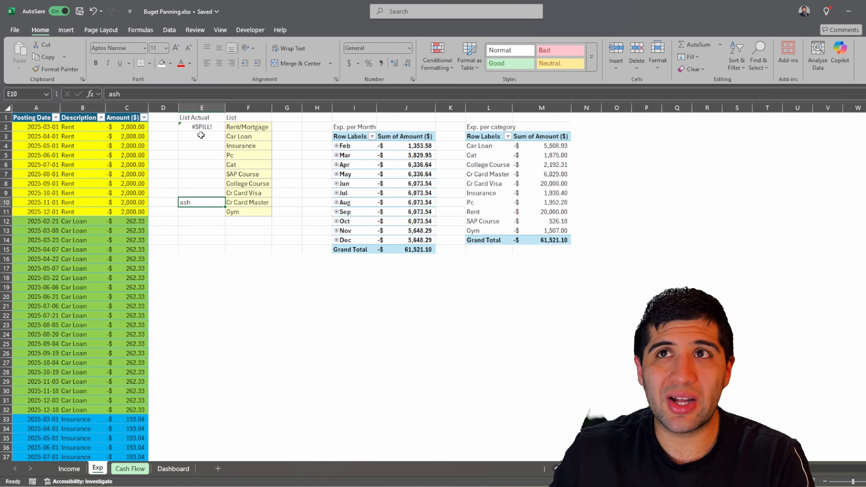
left_click_drag(201, 137, 199, 222)
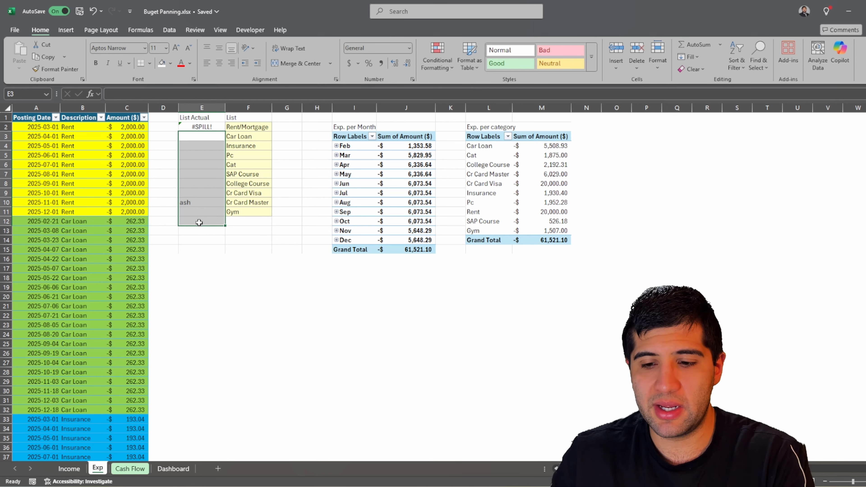
key("Delete")
left_click(206, 250)
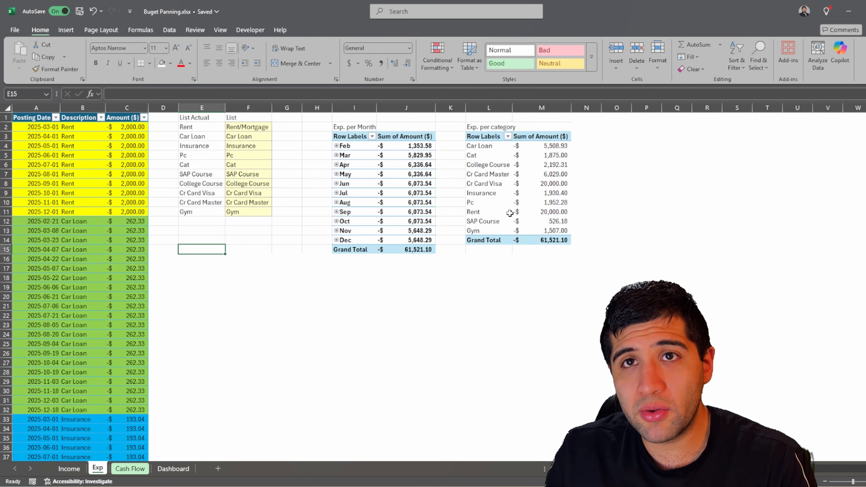
- Refresh all pivot tables and data connections in the workbook
left_click(170, 31)
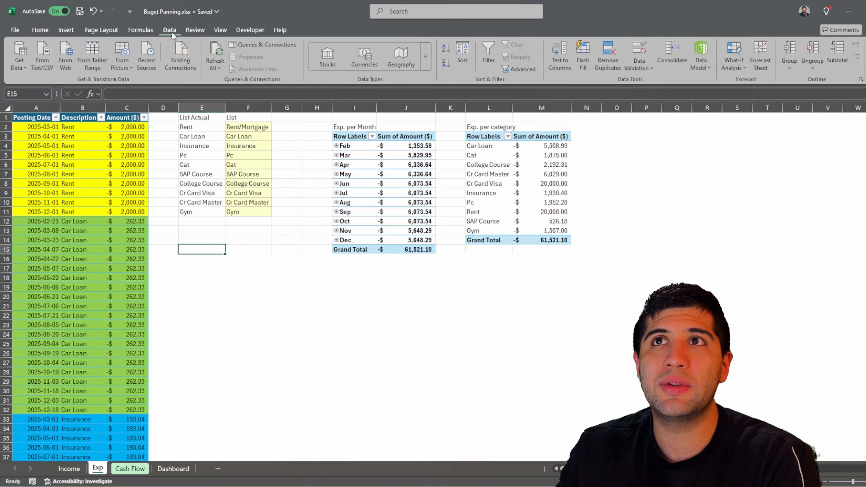
left_click(219, 66)
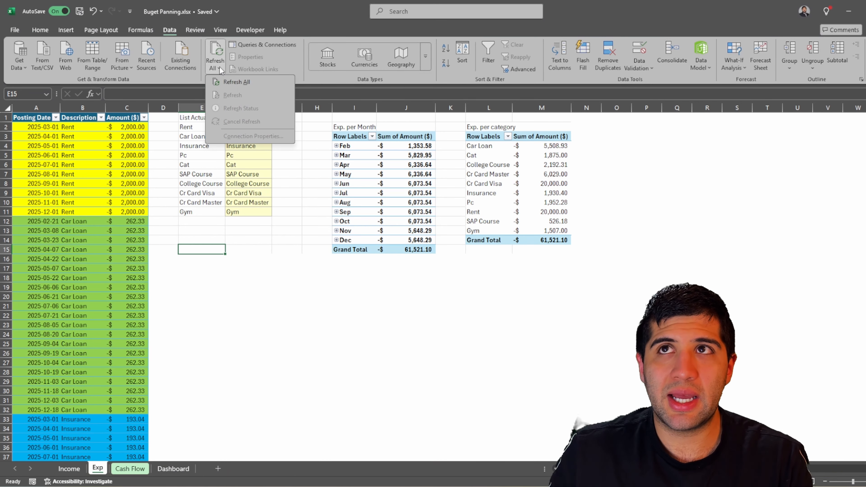
left_click(228, 83)
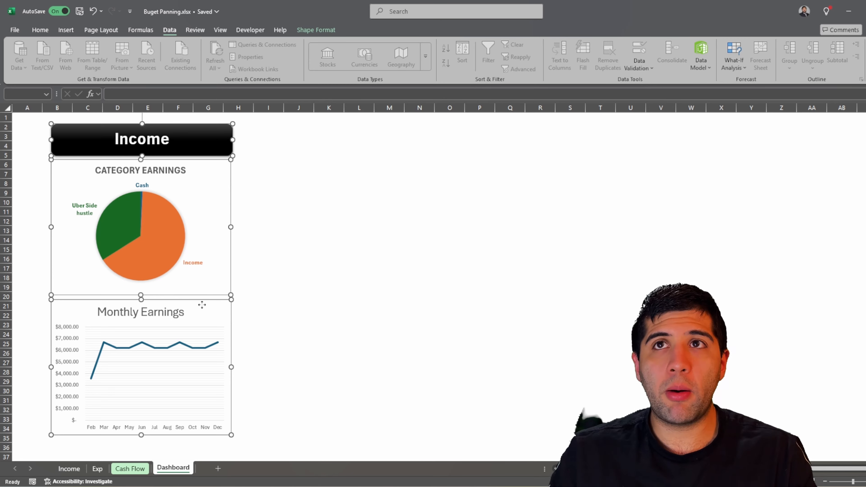
- Paste a copy of the Income header and its two charts aligned beside the originals, and retitle the copied header "Exp."
left_click(266, 144)
key("ctrl+v")
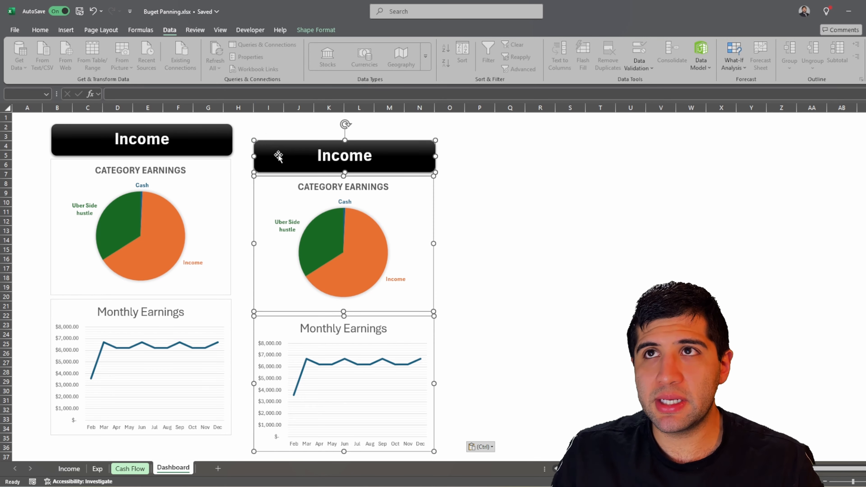
left_click_drag(280, 154, 273, 136)
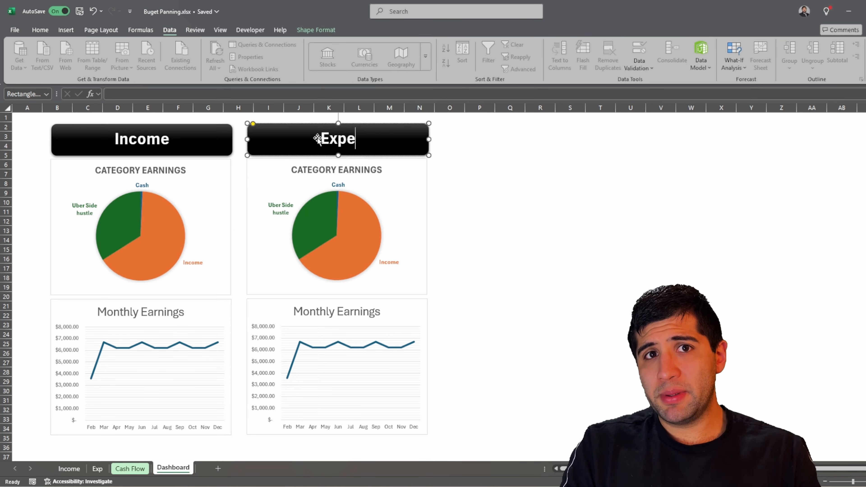
key("BackSpace")
type(".")
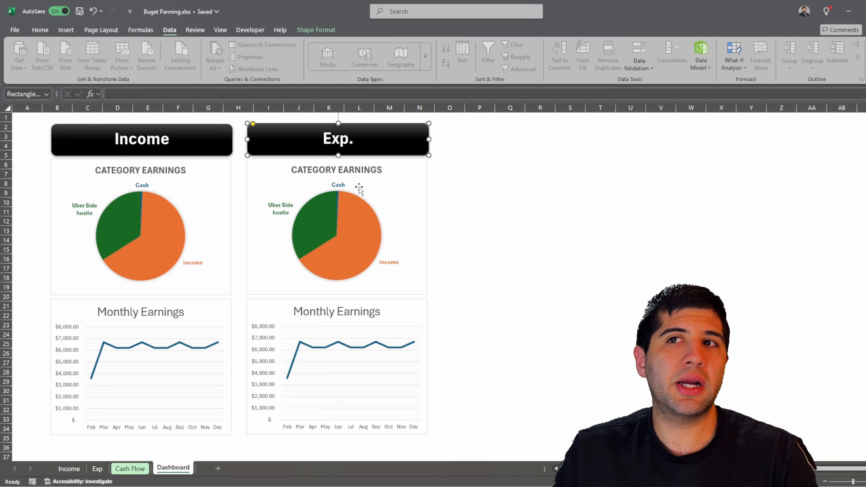
left_click(494, 248)
- Set the series name of the copied Category Earnings pie chart to the "Exp. per category" title in Exp!L2
left_click(403, 218)
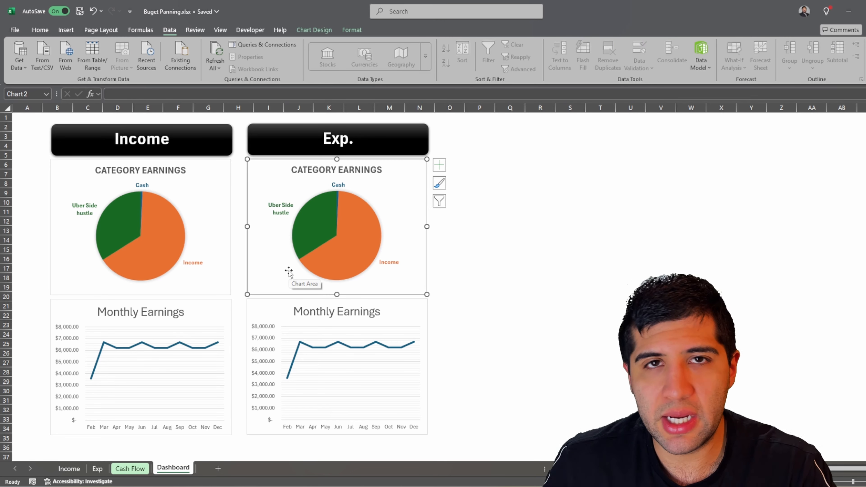
left_click(314, 30)
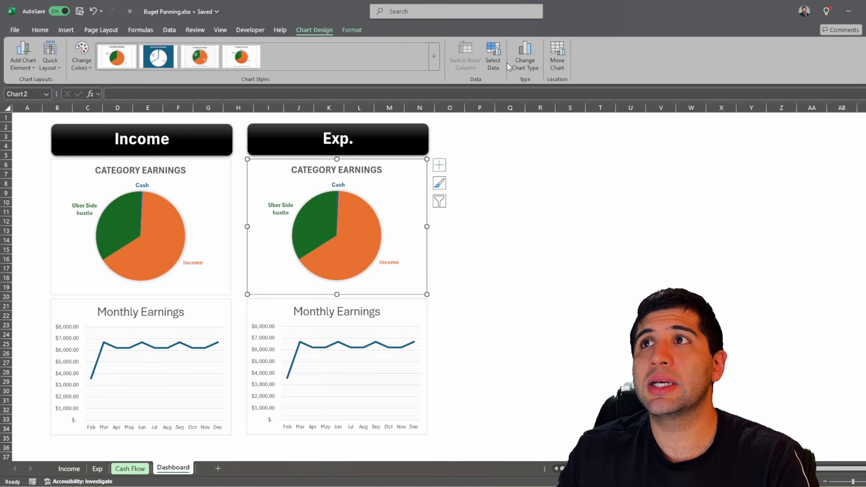
left_click(493, 56)
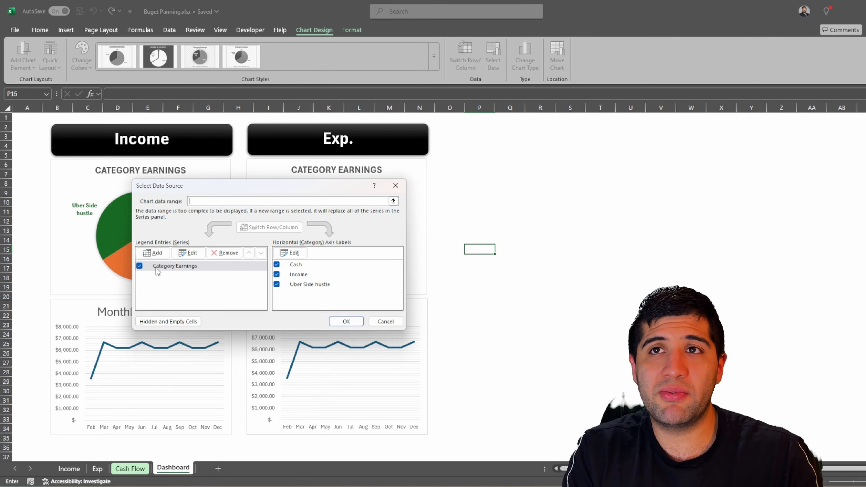
left_click(187, 253)
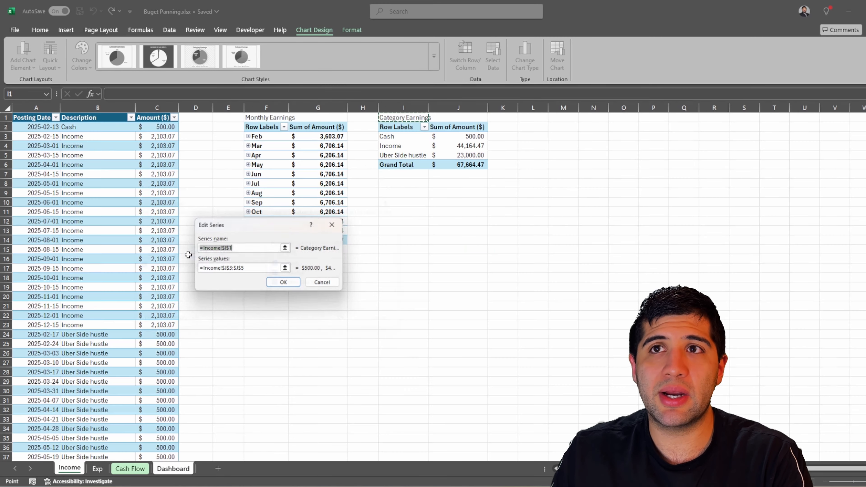
left_click(98, 469)
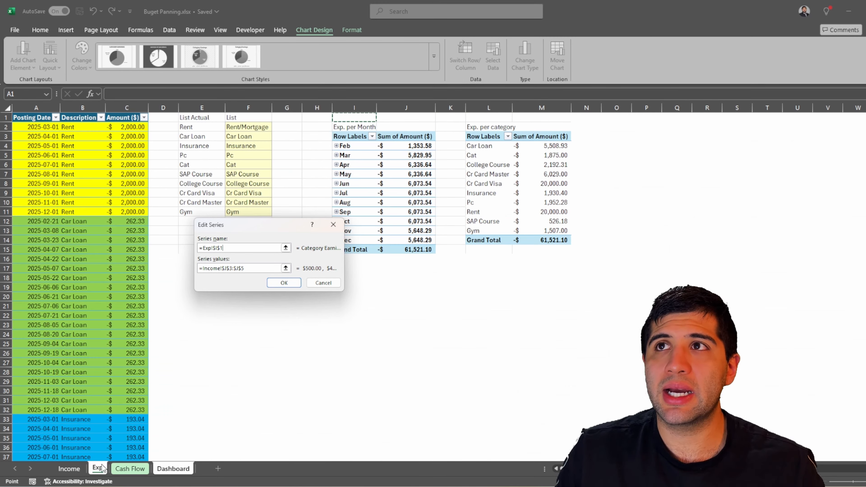
left_click(488, 127)
- Replace the copied pie chart's series values with the category amounts in M4 to M13 of the Exp sheet
left_click(247, 268)
left_click_drag(246, 268, 198, 270)
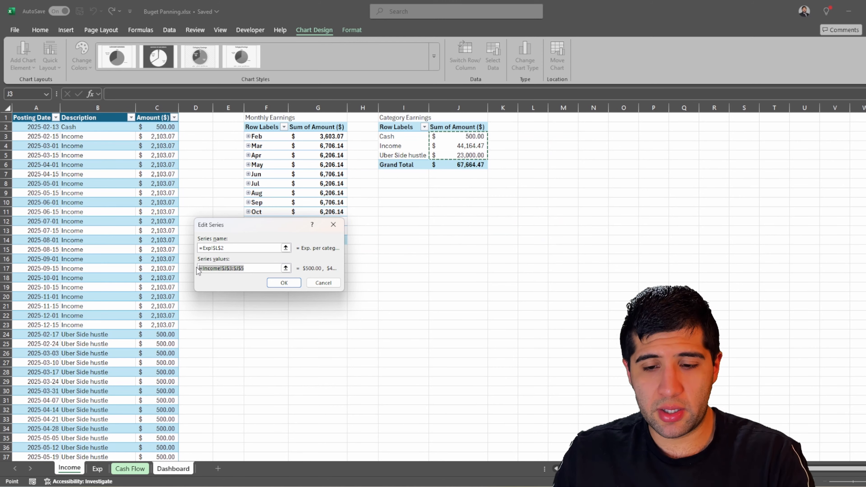
key("BackSpace")
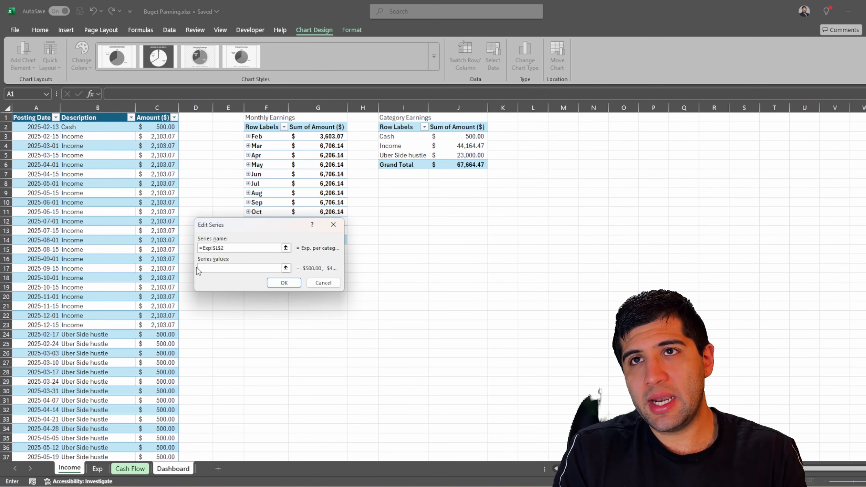
left_click(97, 469)
left_click_drag(556, 146, 559, 230)
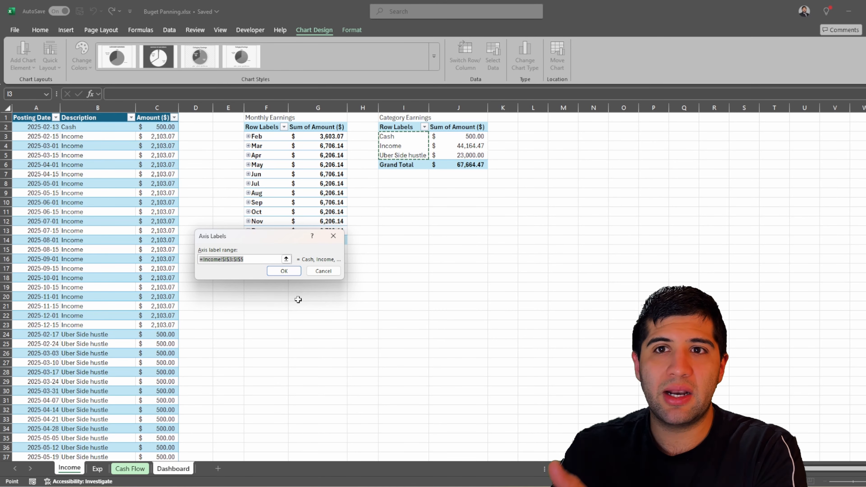
- Set the pie chart's axis labels to the category names in L4 to L13 of the Exp sheet and apply the new data source
left_click(97, 469)
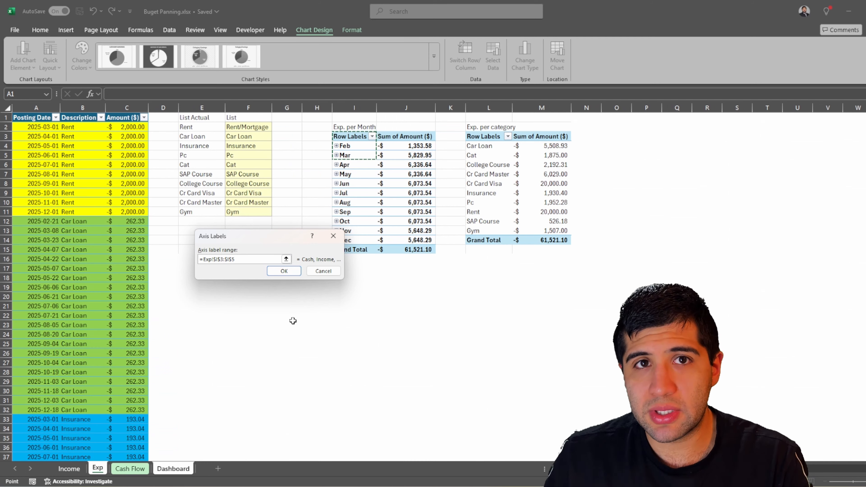
left_click_drag(476, 146, 510, 232)
left_click(284, 271)
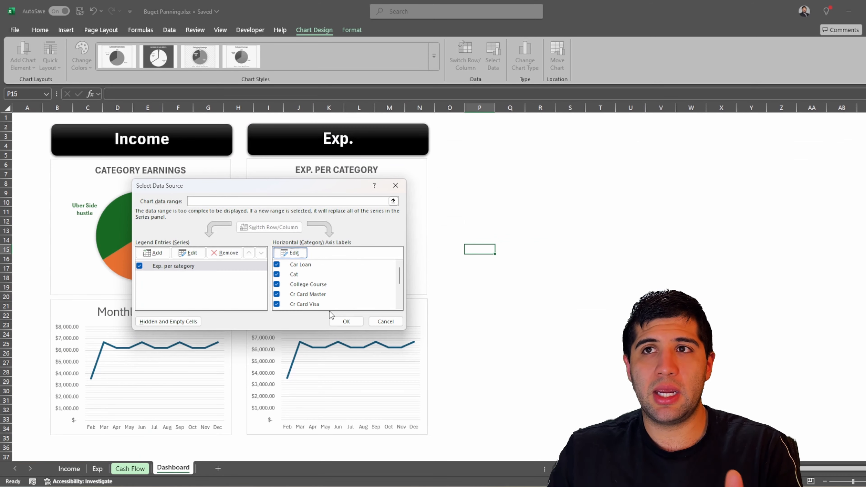
left_click(338, 320)
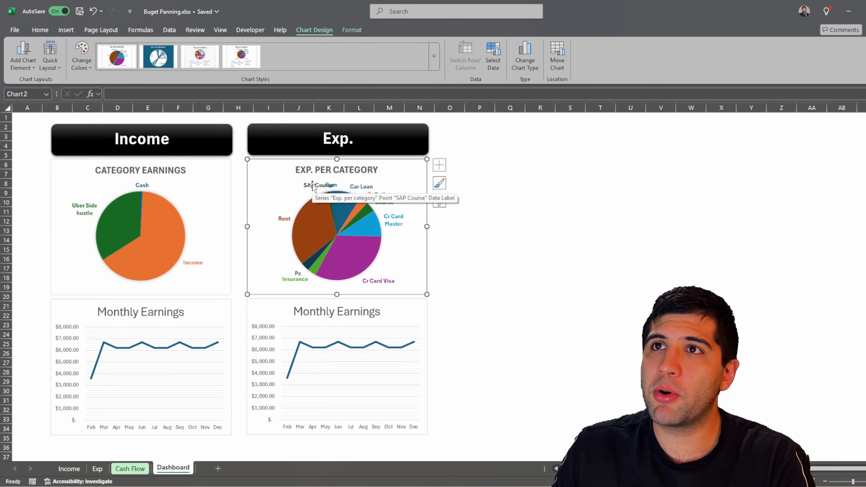
- Move the Cat data label in the Exp. per category pie chart up and away from the College Course label
left_click(370, 194)
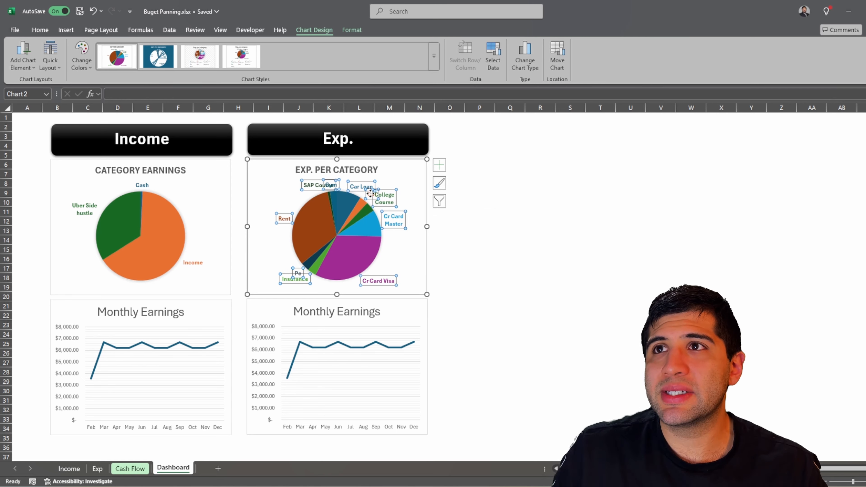
left_click(370, 195)
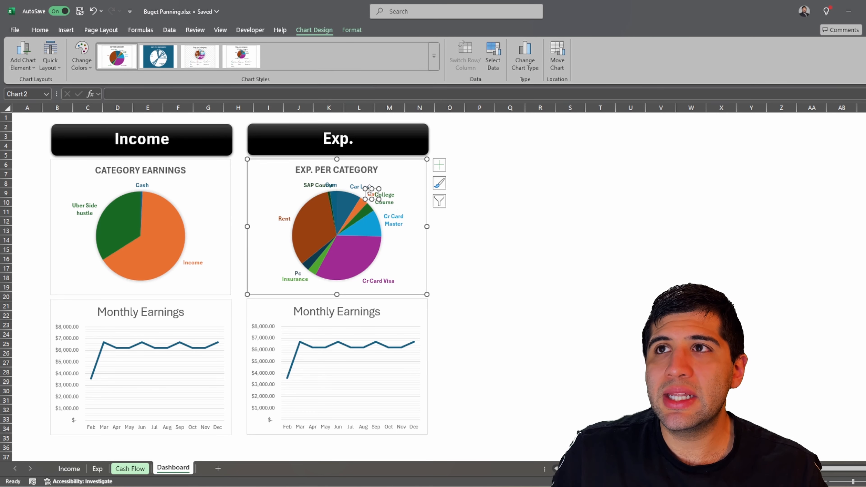
left_click_drag(370, 194, 386, 179)
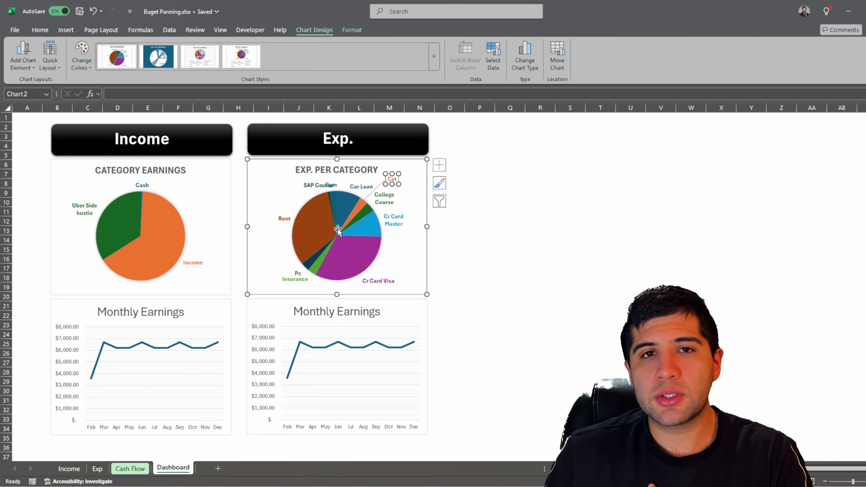
mouse_move(337, 228)
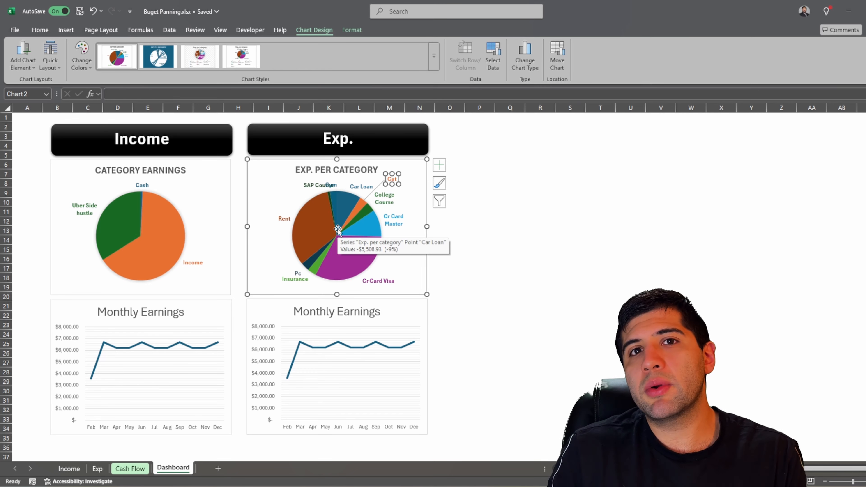
left_click(411, 211)
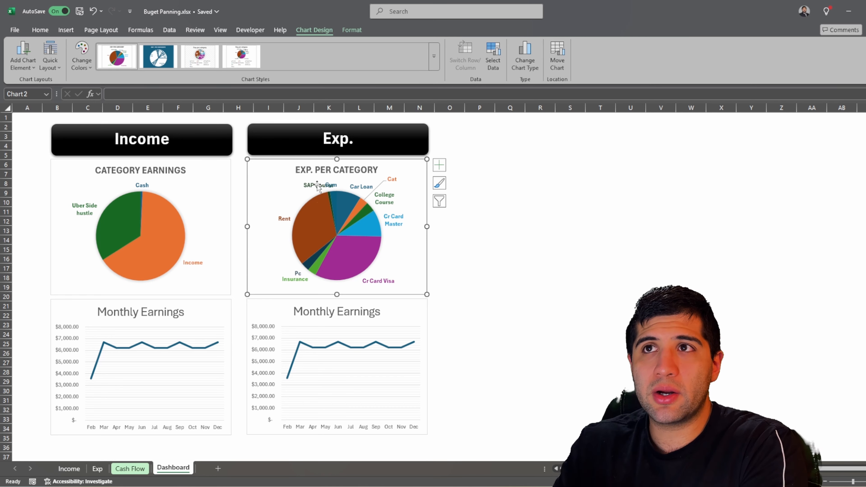
- Move the SAP Course data label in the expense pie chart away from the overlapping Gym label
left_click_drag(317, 186, 295, 184)
left_click(295, 185)
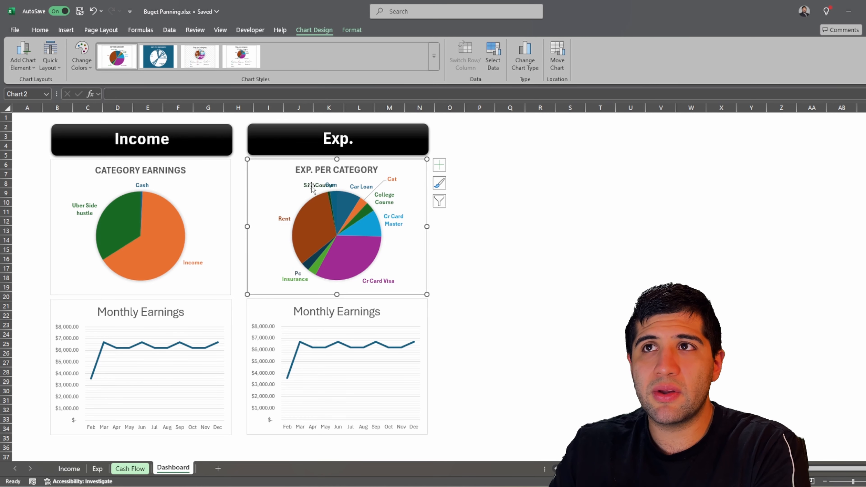
left_click(311, 186)
left_click(311, 185)
left_click(313, 186)
left_click_drag(307, 189, 288, 187)
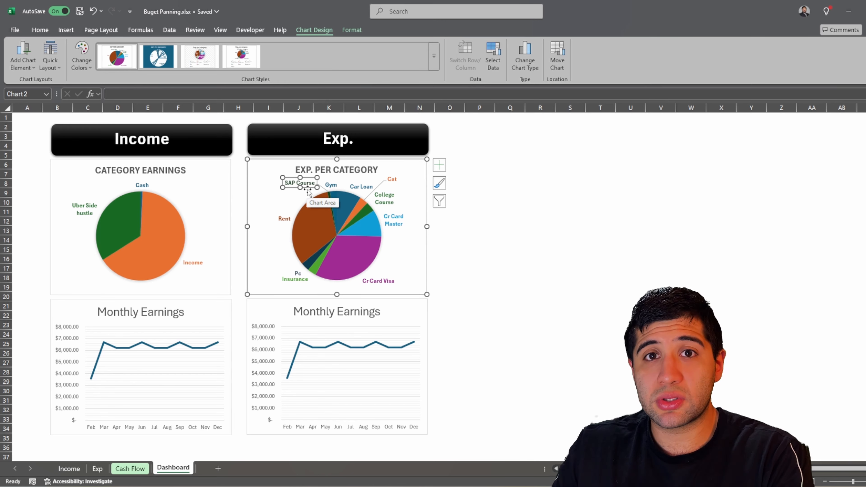
- Open the data source selection for the copied Monthly Earnings line chart below the expense pie chart
left_click(479, 267)
left_click(411, 317)
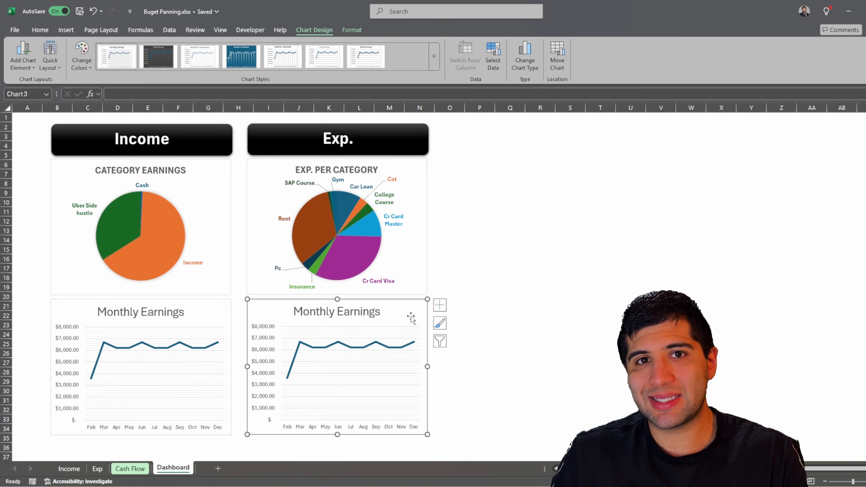
left_click(493, 56)
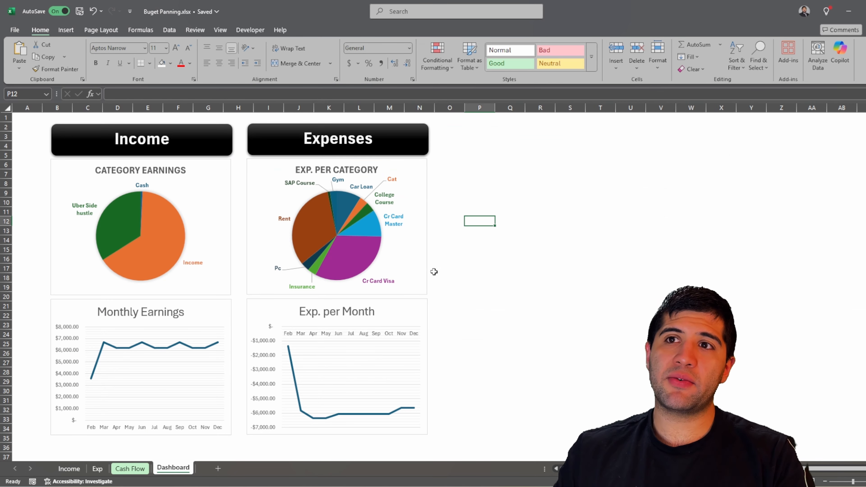
- Put the vertical axis values of the Exp. per Month chart in reverse order and close the axis formatting options
left_click(266, 355)
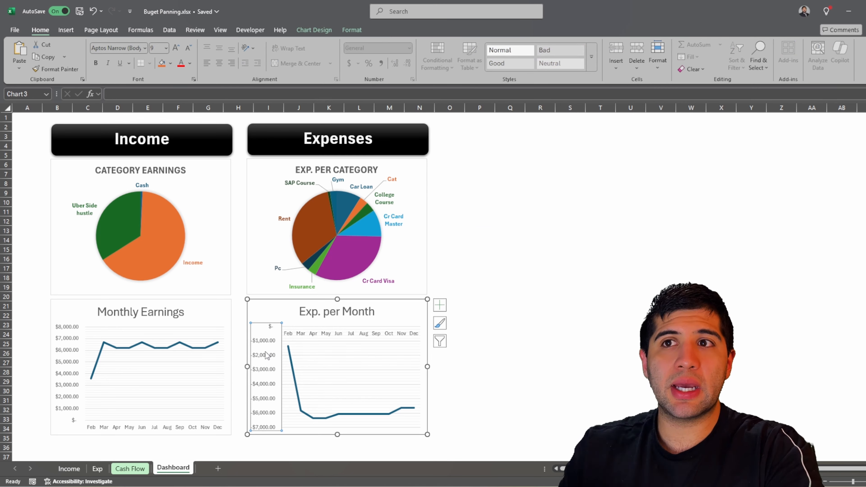
double_click(265, 355)
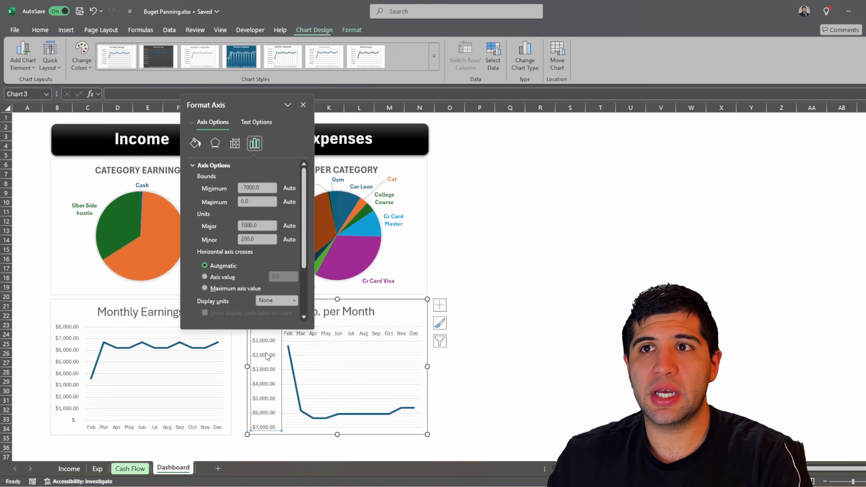
left_click_drag(248, 103, 331, 76)
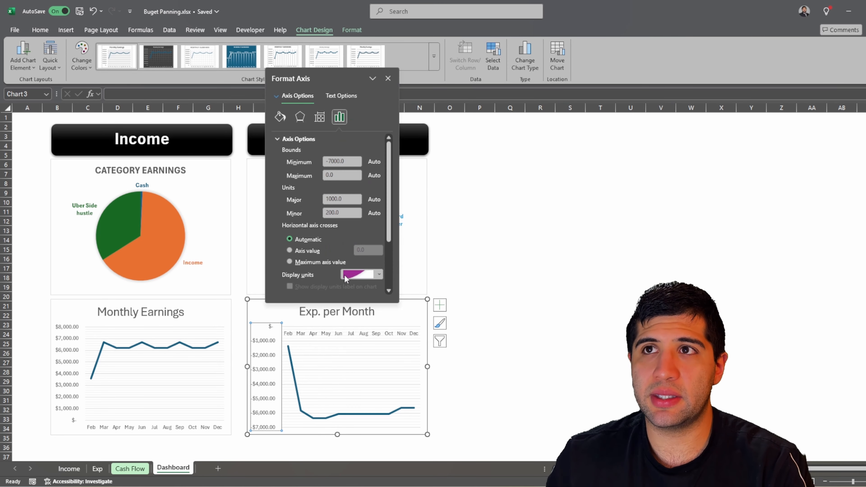
left_click_drag(338, 303, 343, 423)
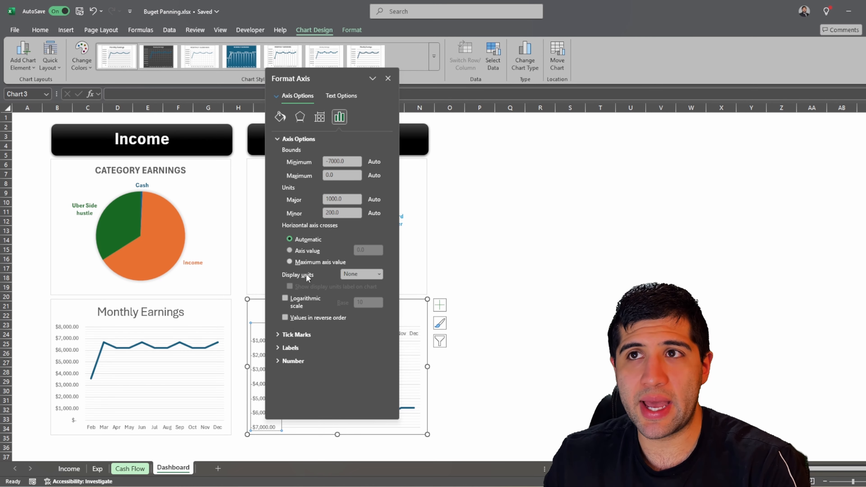
left_click(285, 317)
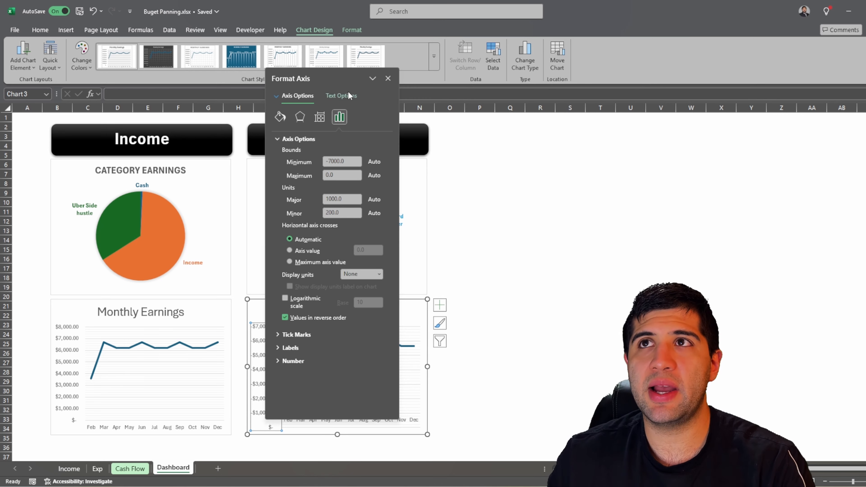
left_click_drag(331, 76, 521, 95)
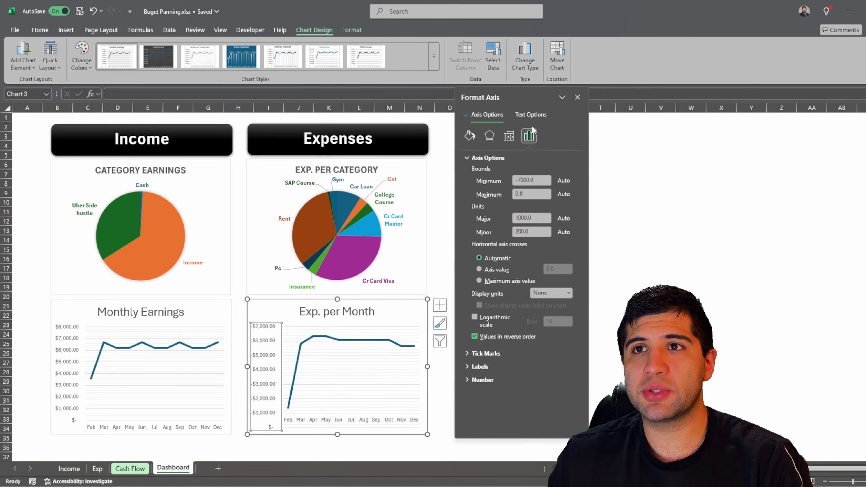
left_click(576, 99)
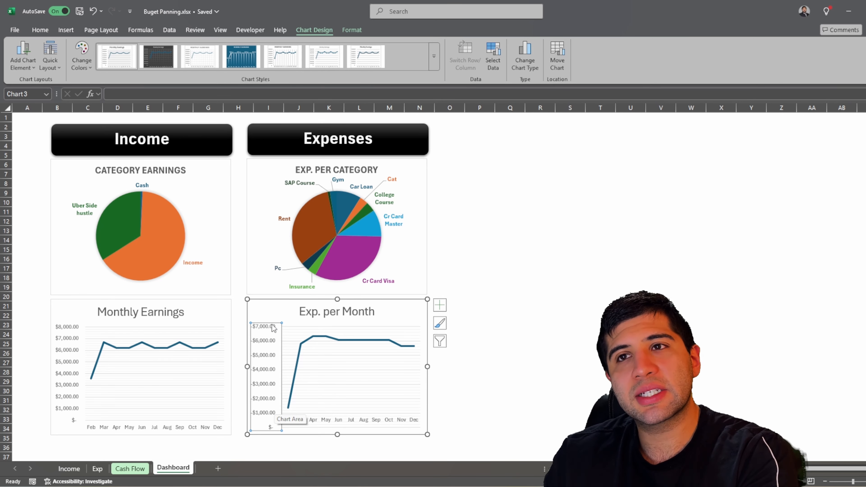
mouse_move(329, 337)
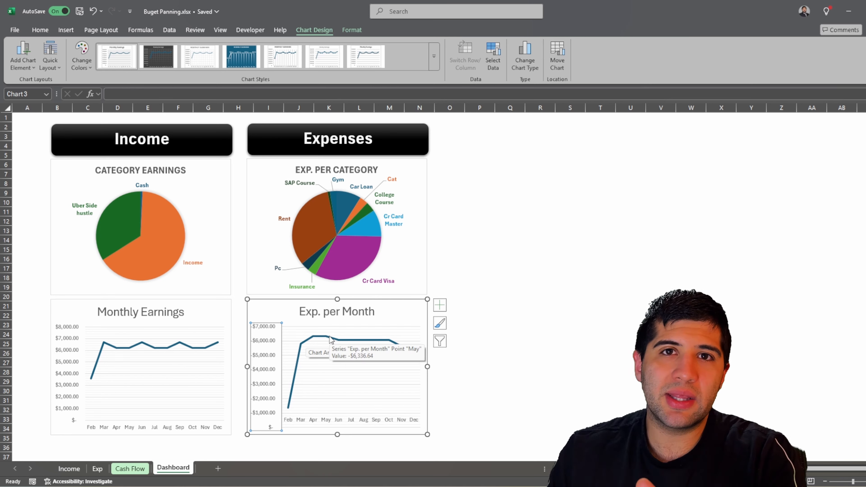